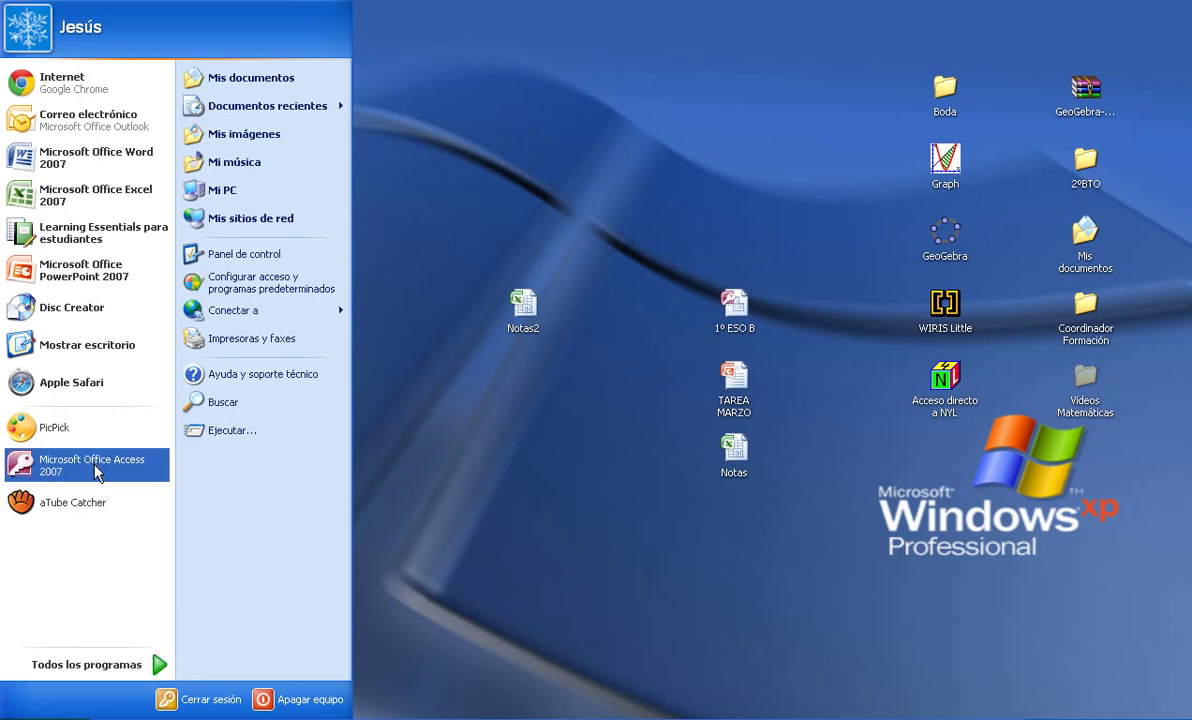
Open Microsoft Office Access 2007 and start a blank database with the file name 1ºESOC.
click(92, 465)
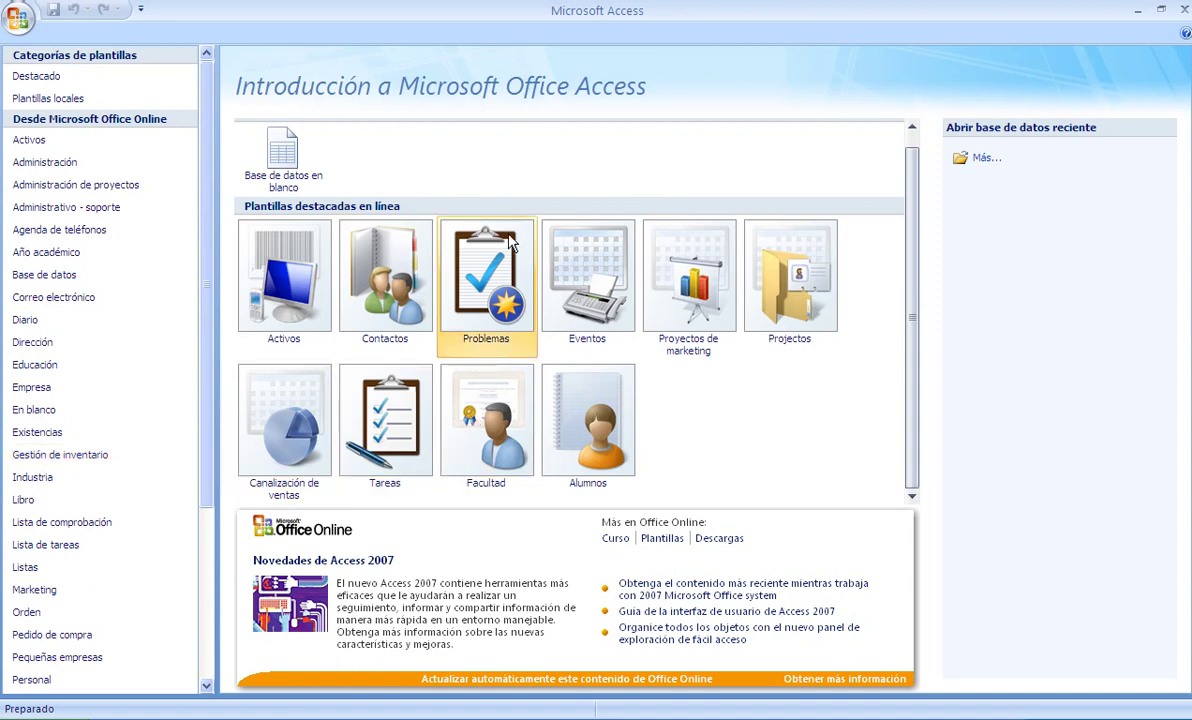
click(287, 160)
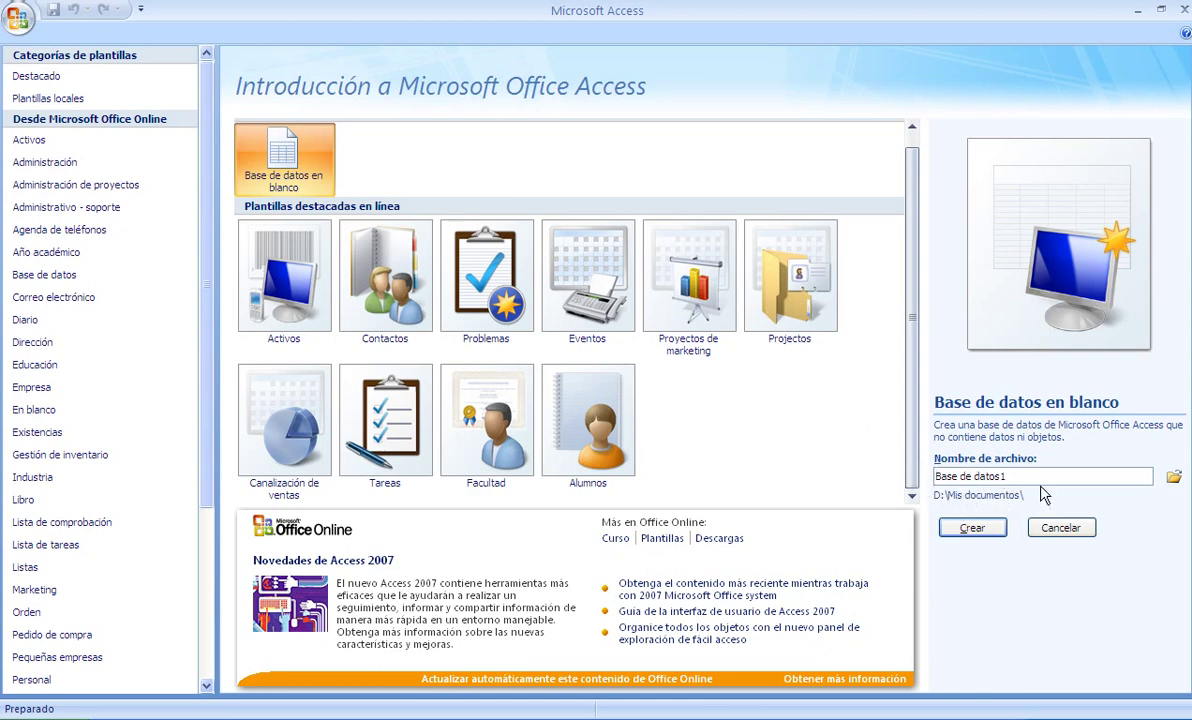
key(BackSpace)
key(BackSpace)
key(BackSpace)
key(BackSpace)
key(BackSpace)
key(BackSpace)
key(BackSpace)
key(BackSpace)
key(BackSpace)
key(BackSpace)
key(BackSpace)
key(BackSpace)
key(BackSpace)
key(BackSpace)
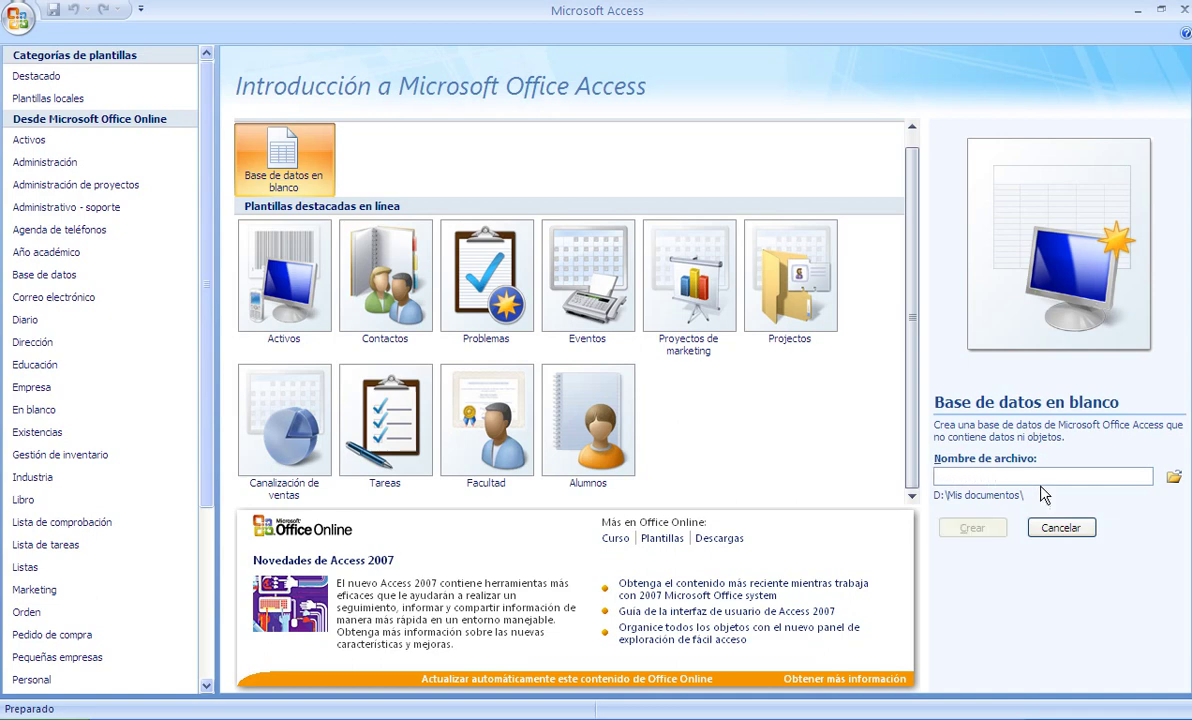
text(1)
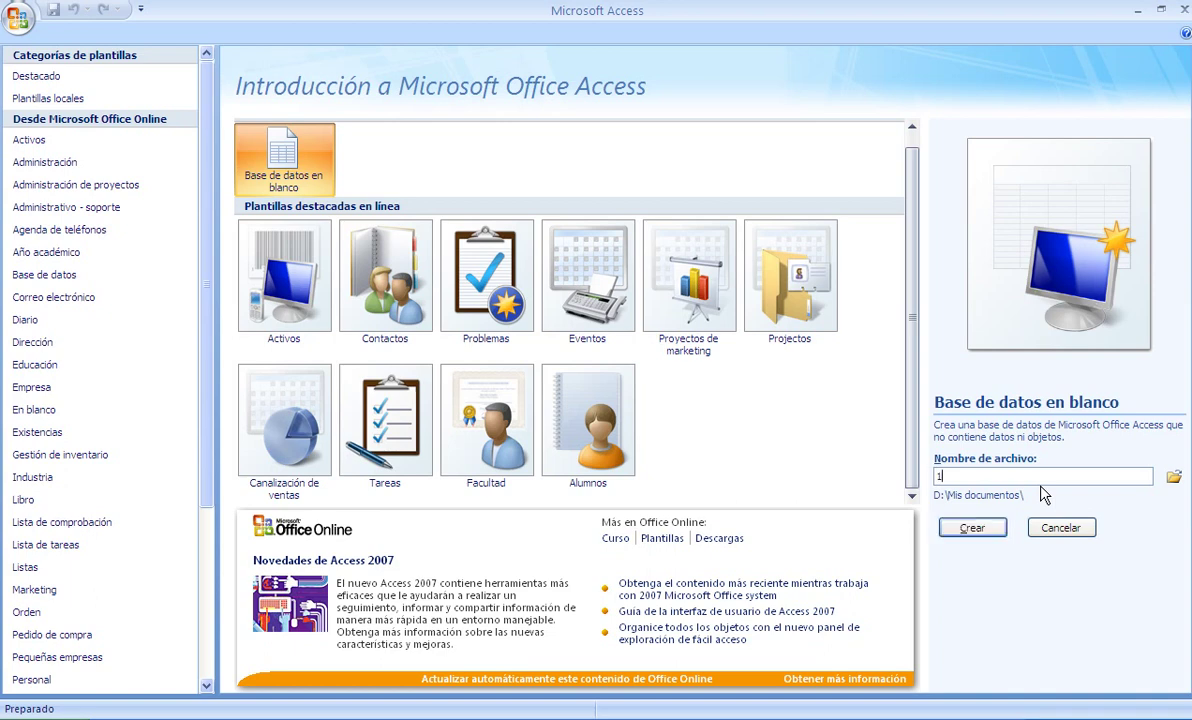
text(º)
key(Caps_Lock)
text(ESOC)
Set the desktop (Escritorio) as the save location and create the database.
click(1174, 481)
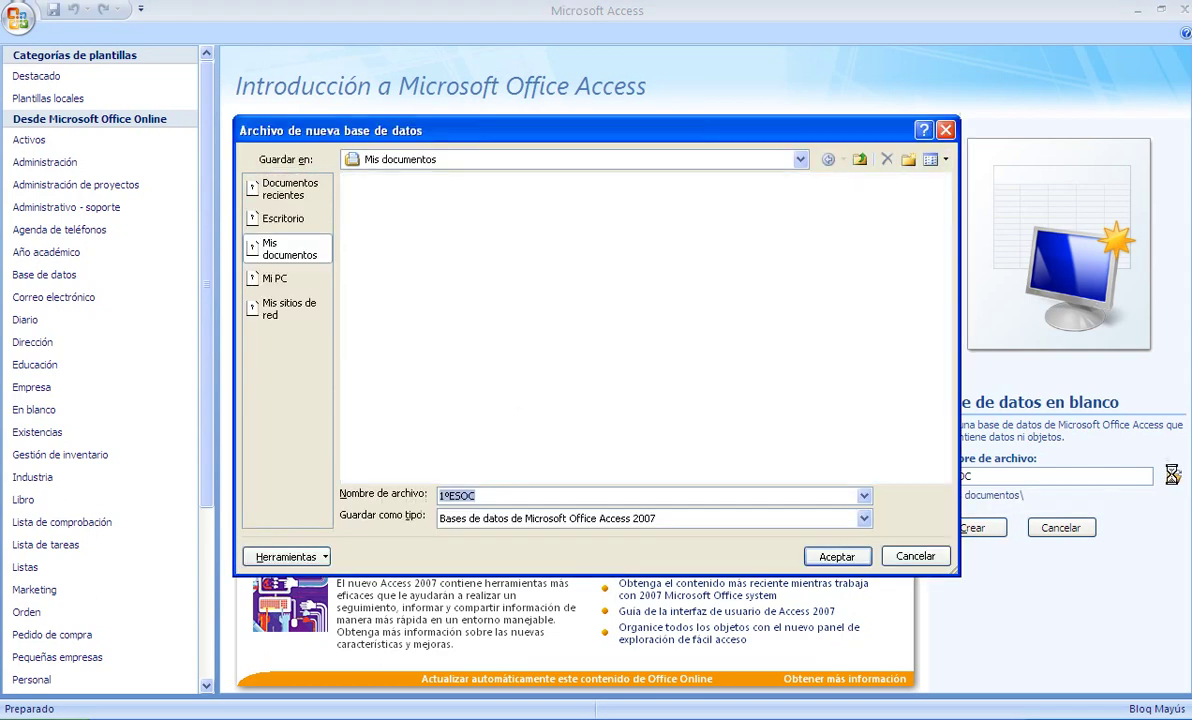
click(275, 218)
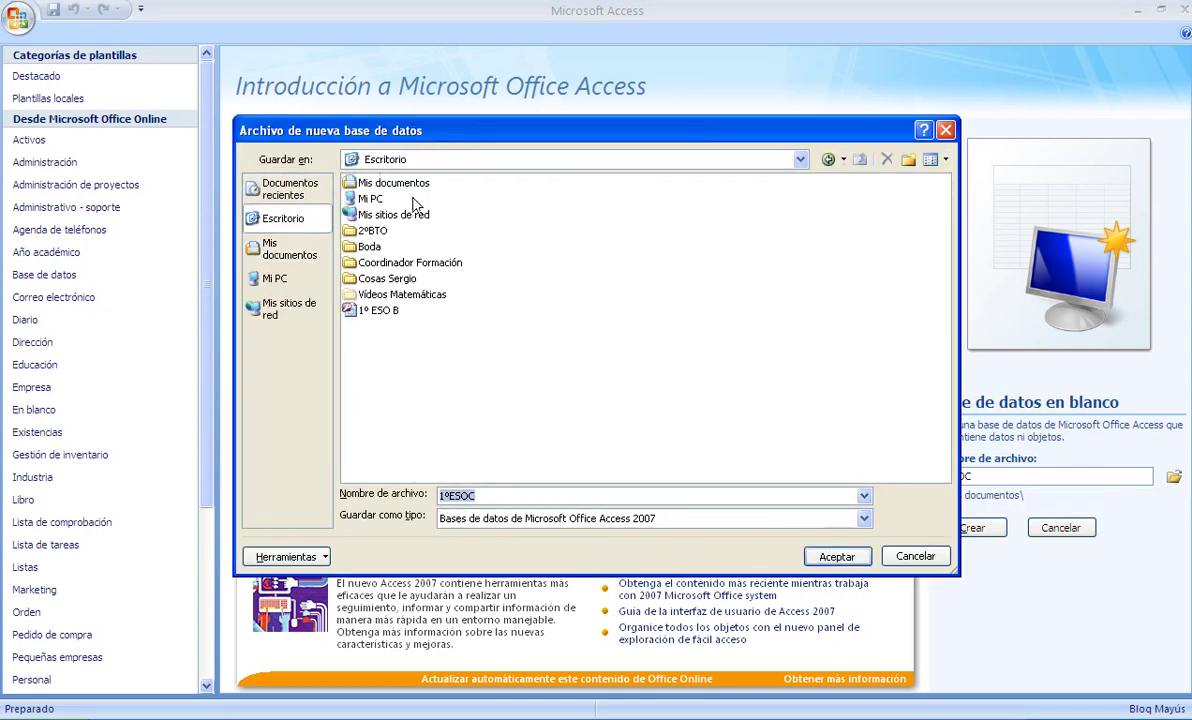
click(834, 557)
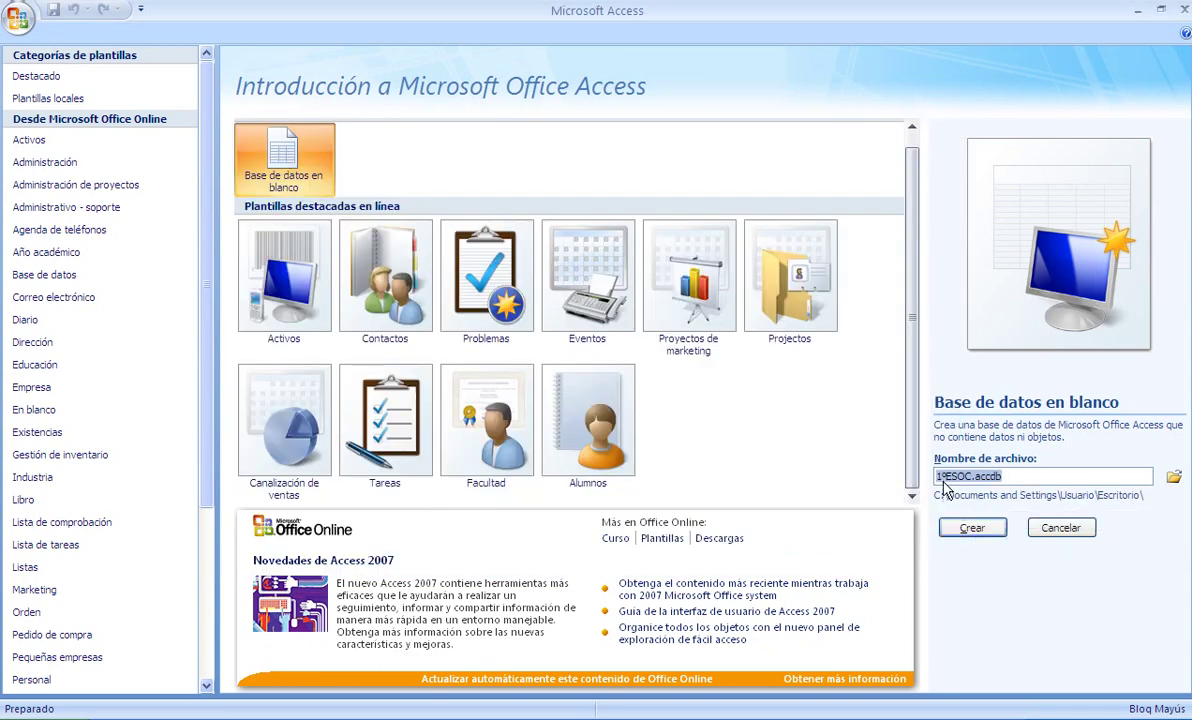
click(972, 530)
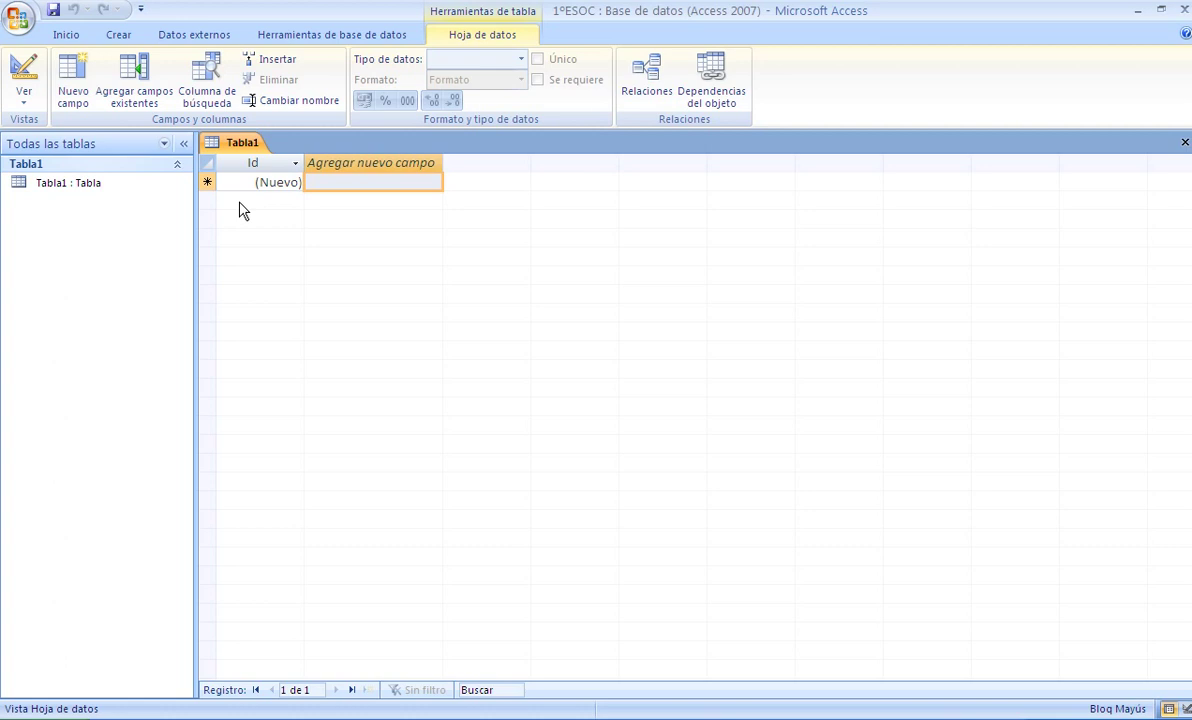
Switch the new table to Design view, saving it under the name Alumnos.
click(23, 105)
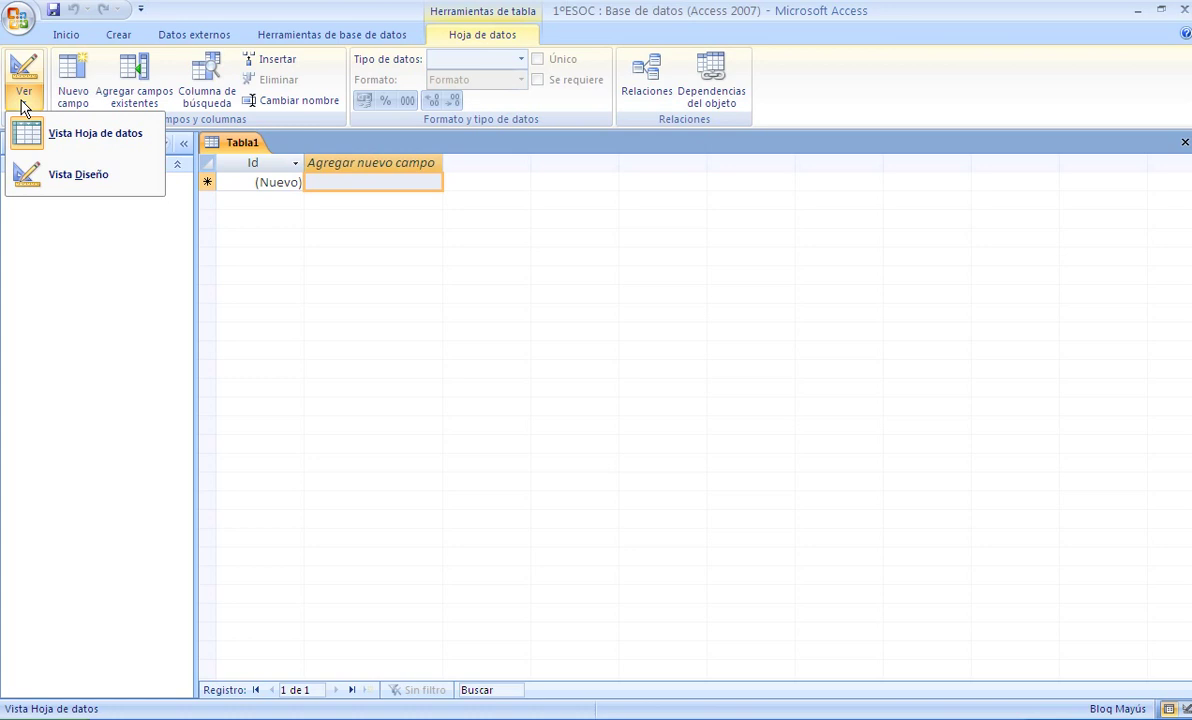
click(66, 176)
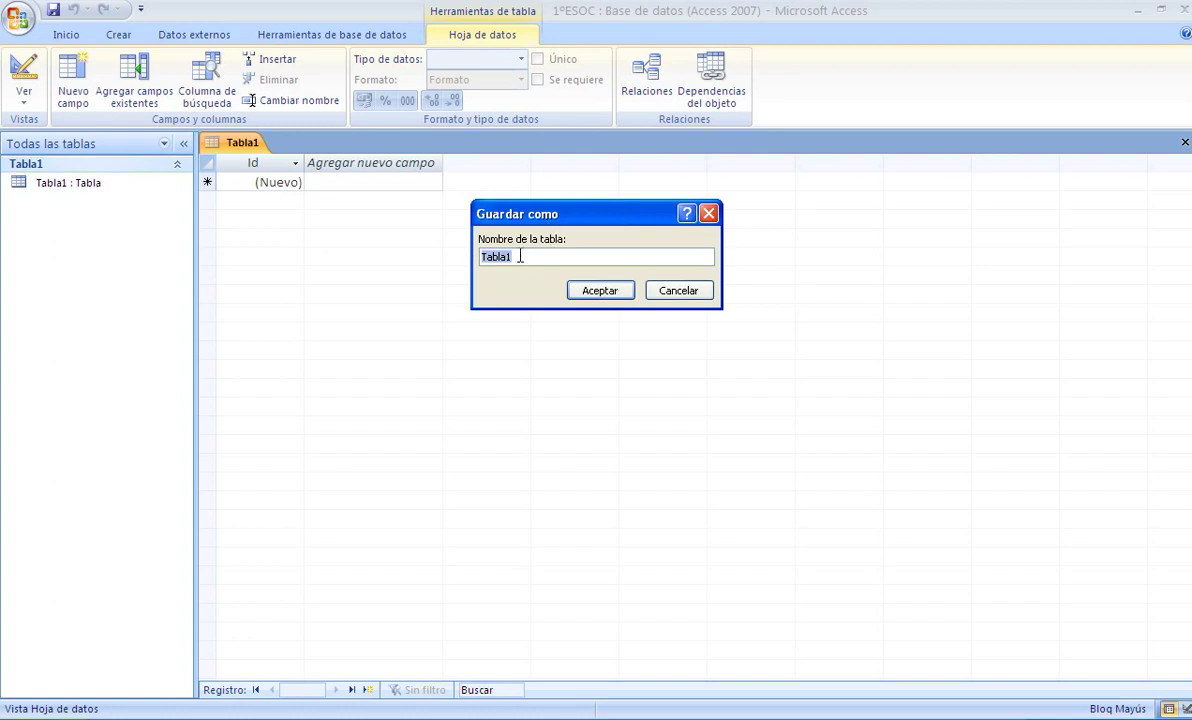
key(BackSpace)
key(Caps_Lock)
text(os)
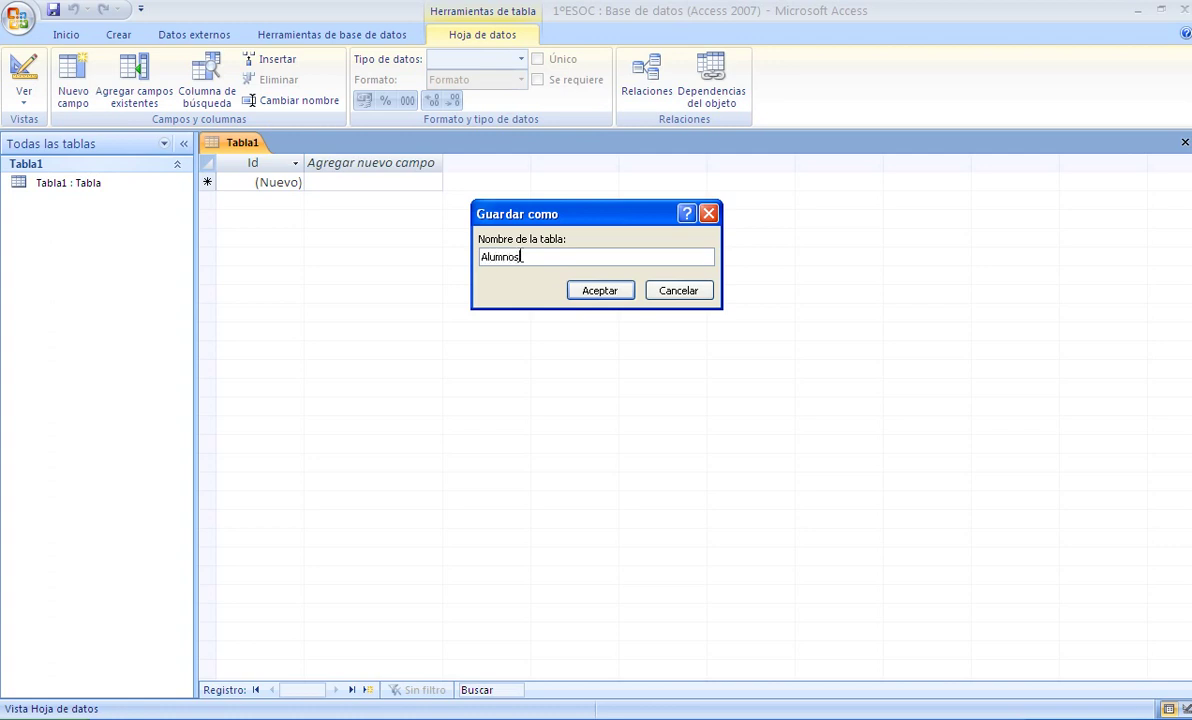
click(600, 291)
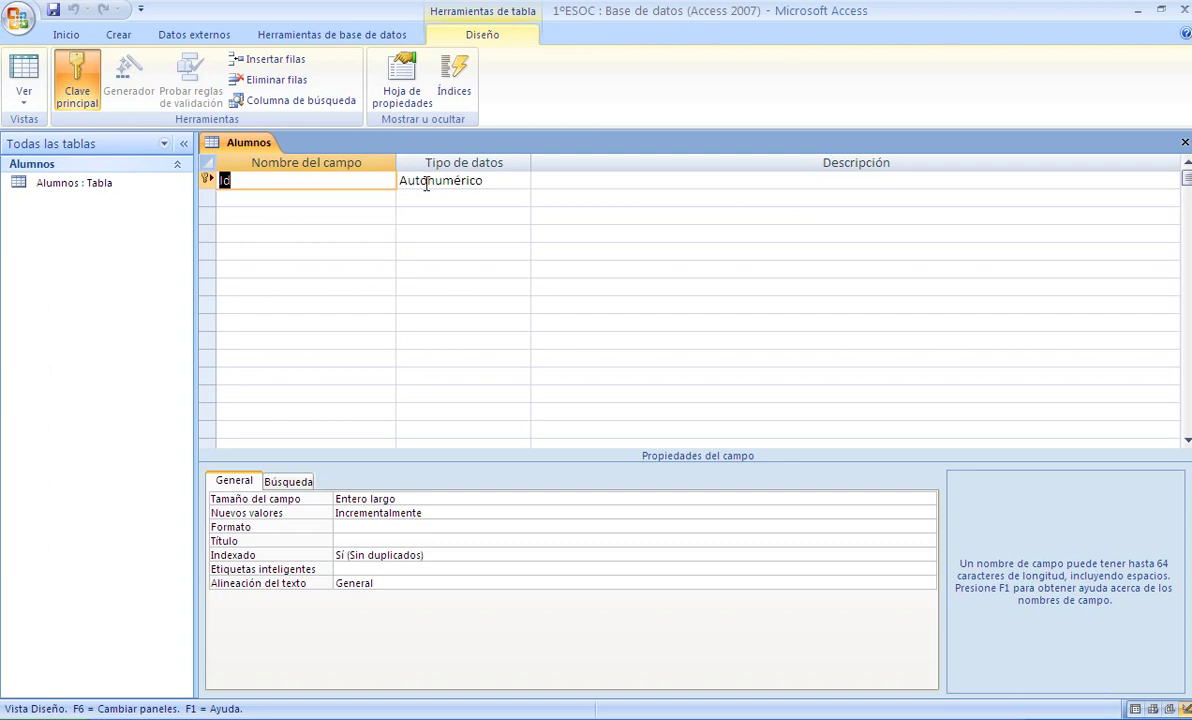
Rename the Id key field of the Alumnos table as Número.
click(268, 180)
key(BackSpace)
key(BackSpace)
text(Número)
Add a Nombre field of type Texto below Número and remove the last digit of its field size.
click(268, 198)
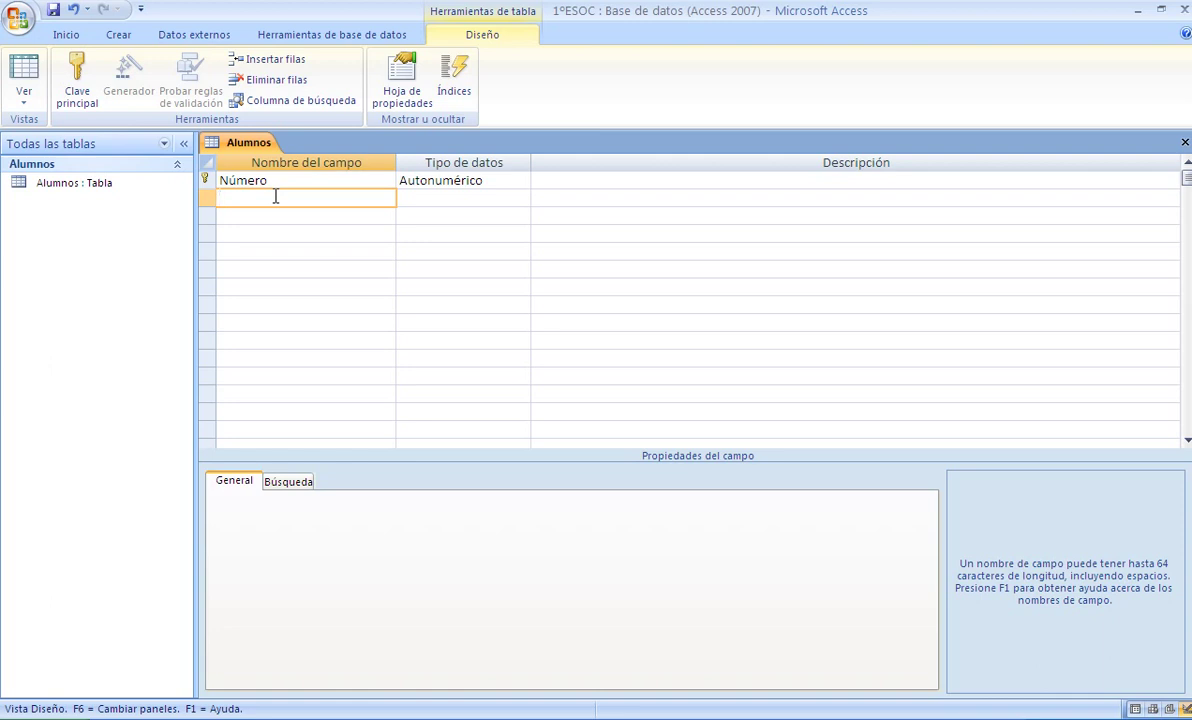
text(Nombre)
click(447, 198)
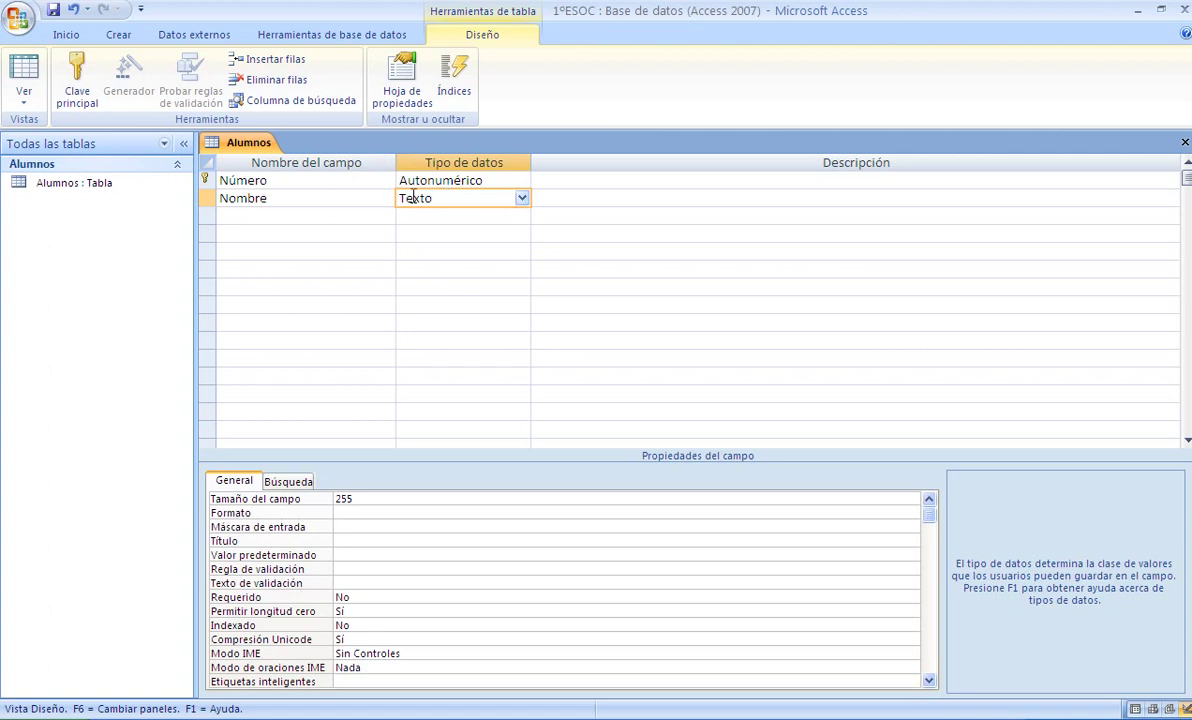
click(353, 498)
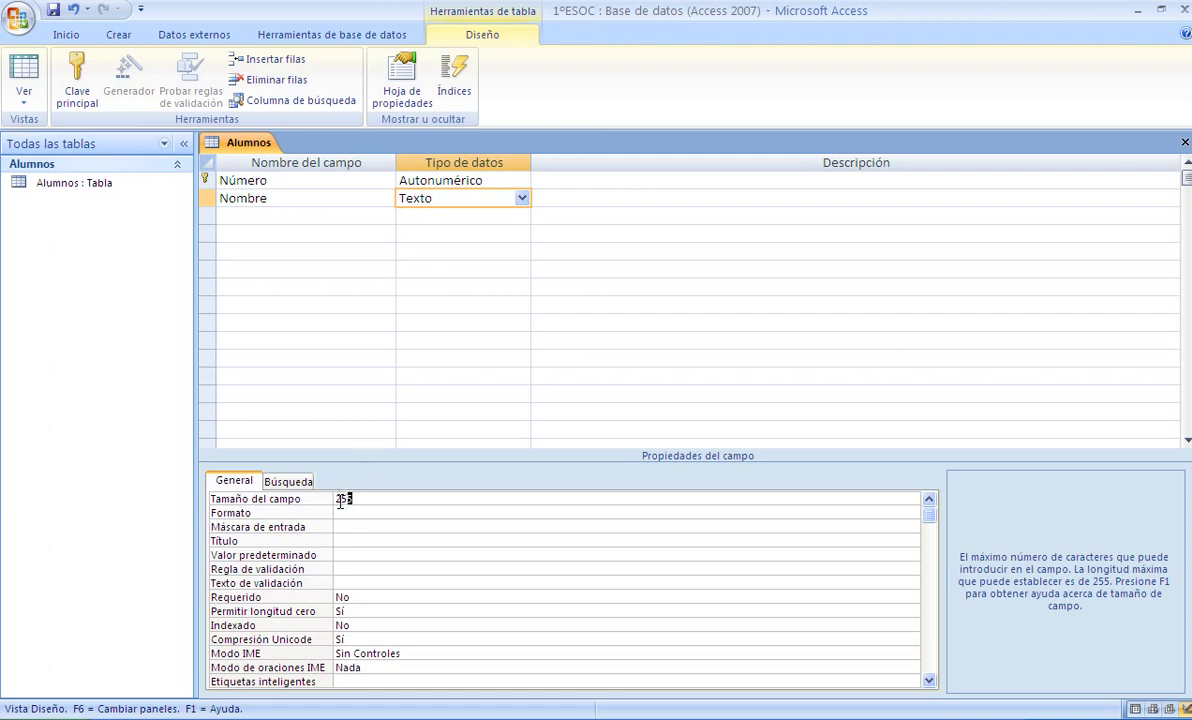
drag(347, 498, 409, 505)
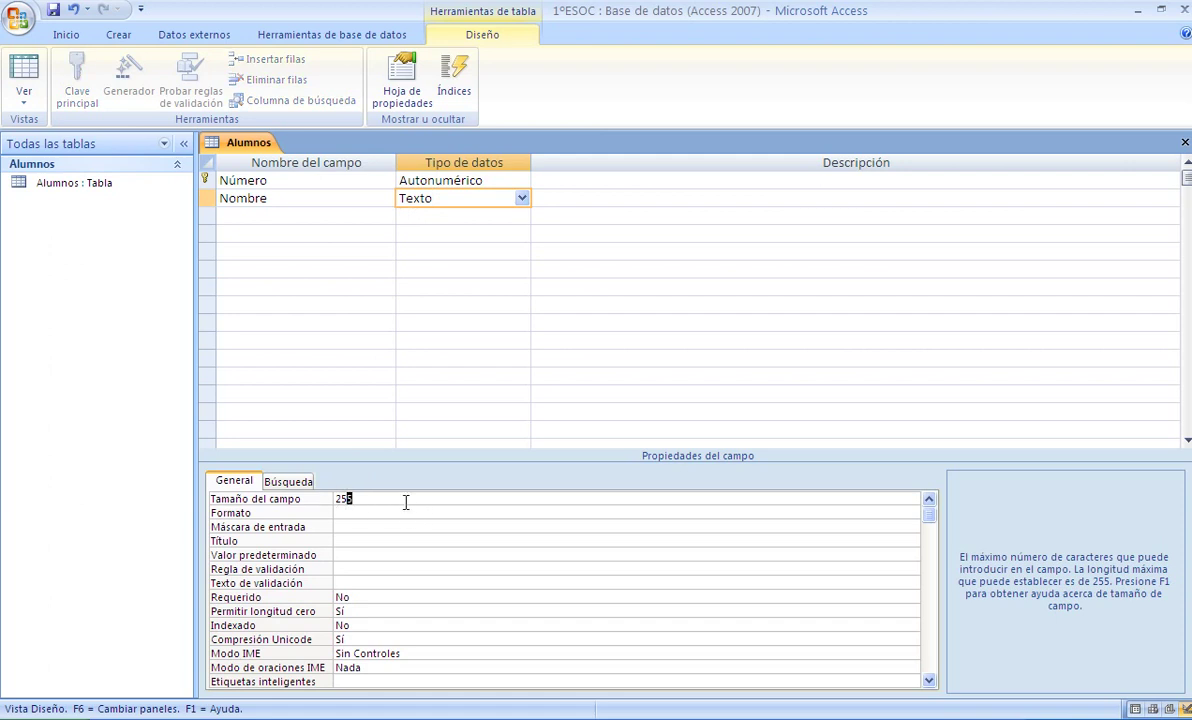
key(BackSpace)
Add an Apellidos field of type Texto with a field size of 20.
click(316, 217)
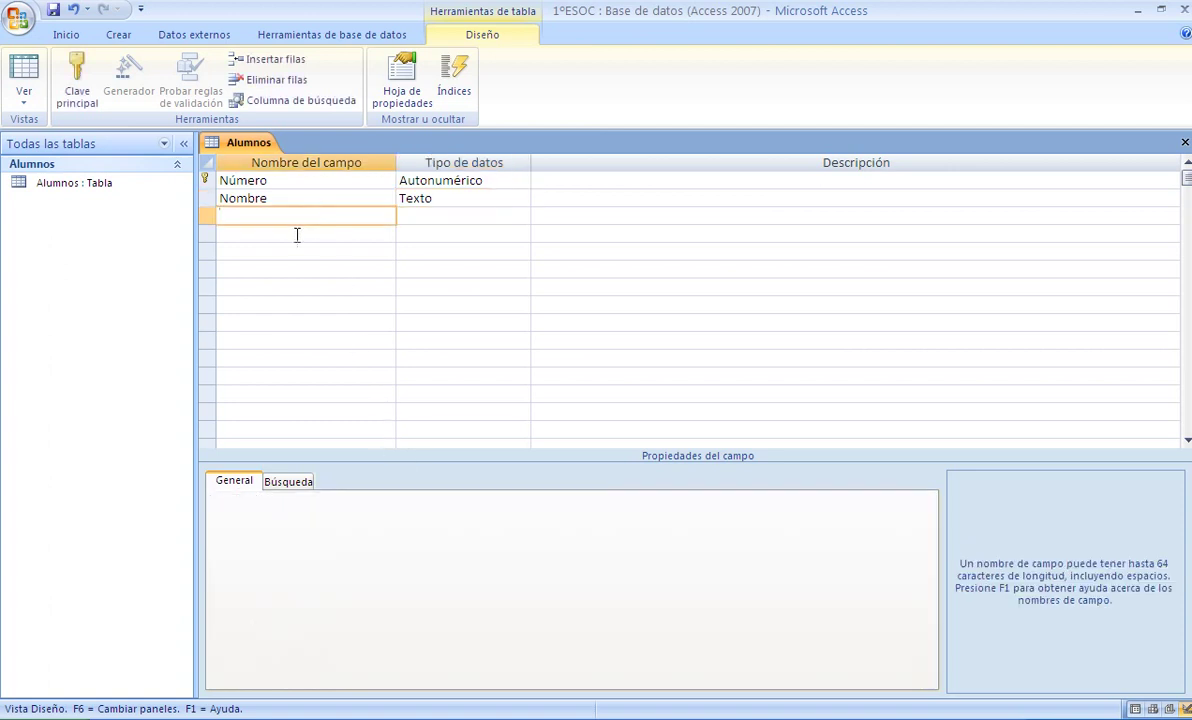
text(Apellidos)
click(441, 215)
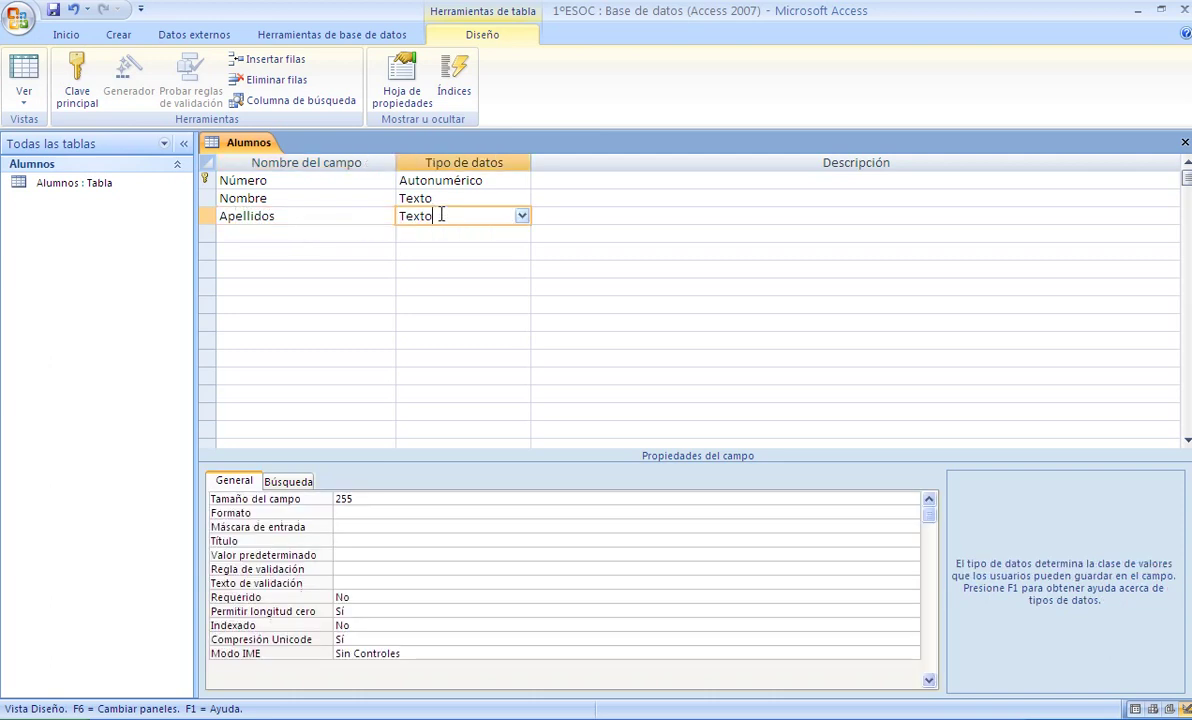
double_click(356, 497)
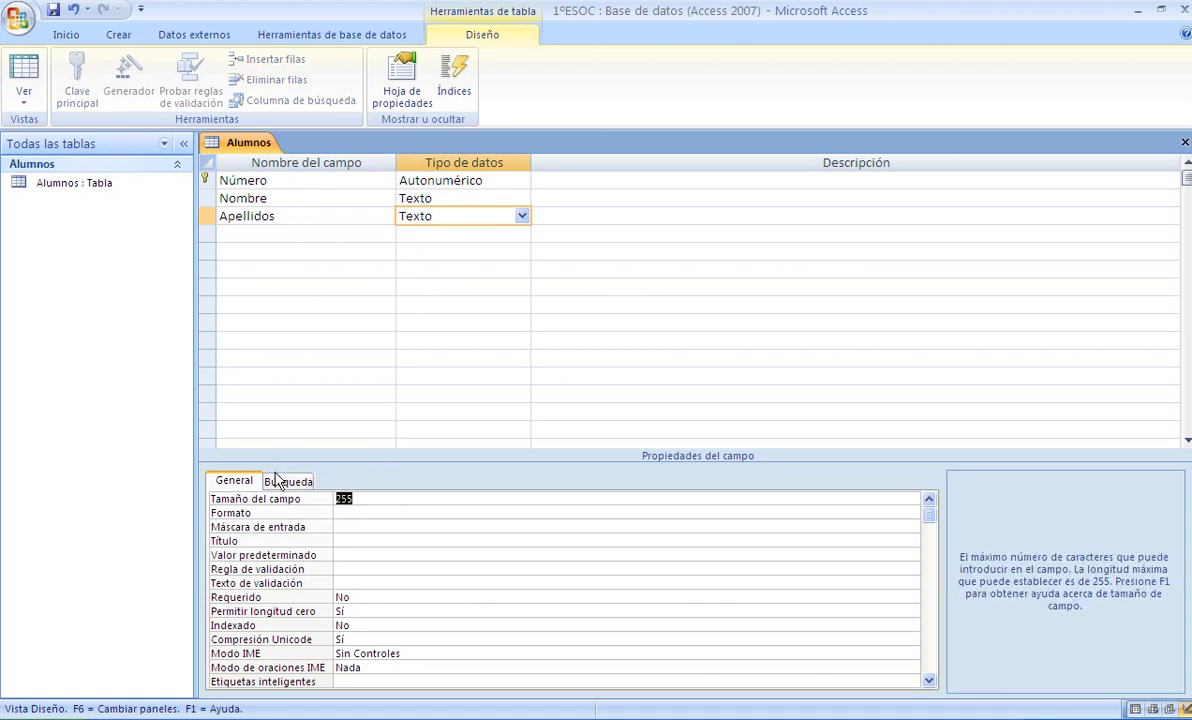
text(20)
Add a Población field and start the lookup wizard for its data type, choosing to type in the values.
click(256, 235)
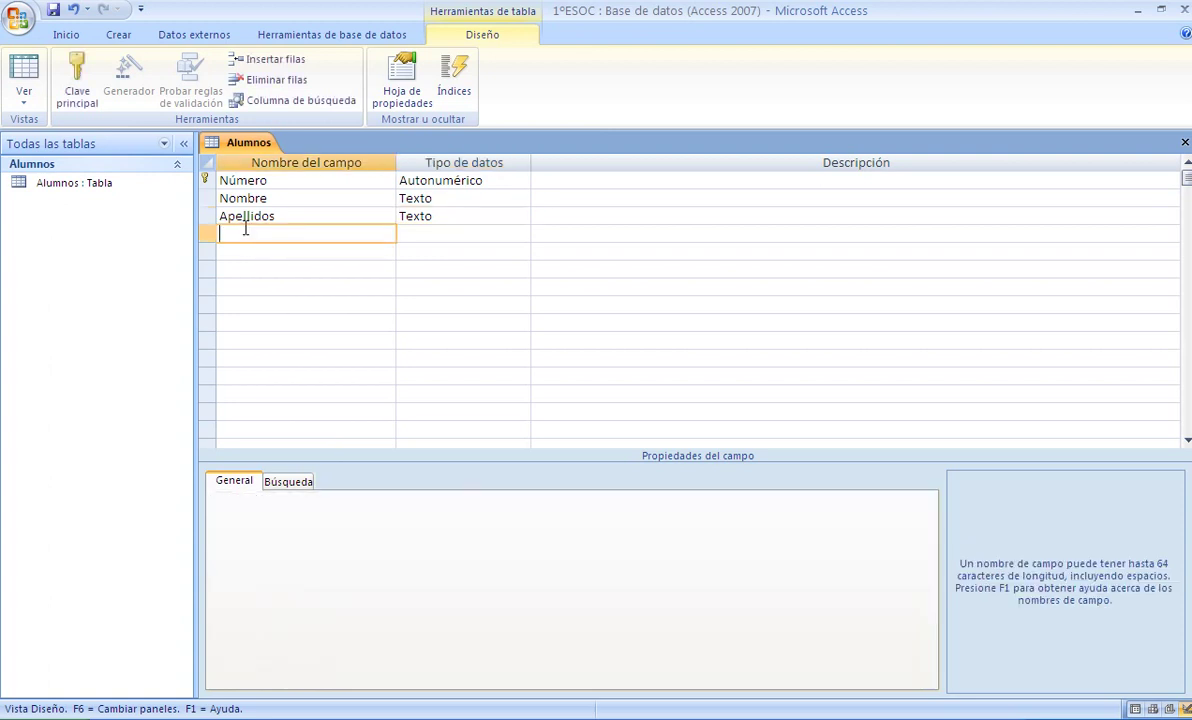
text(Población)
click(430, 235)
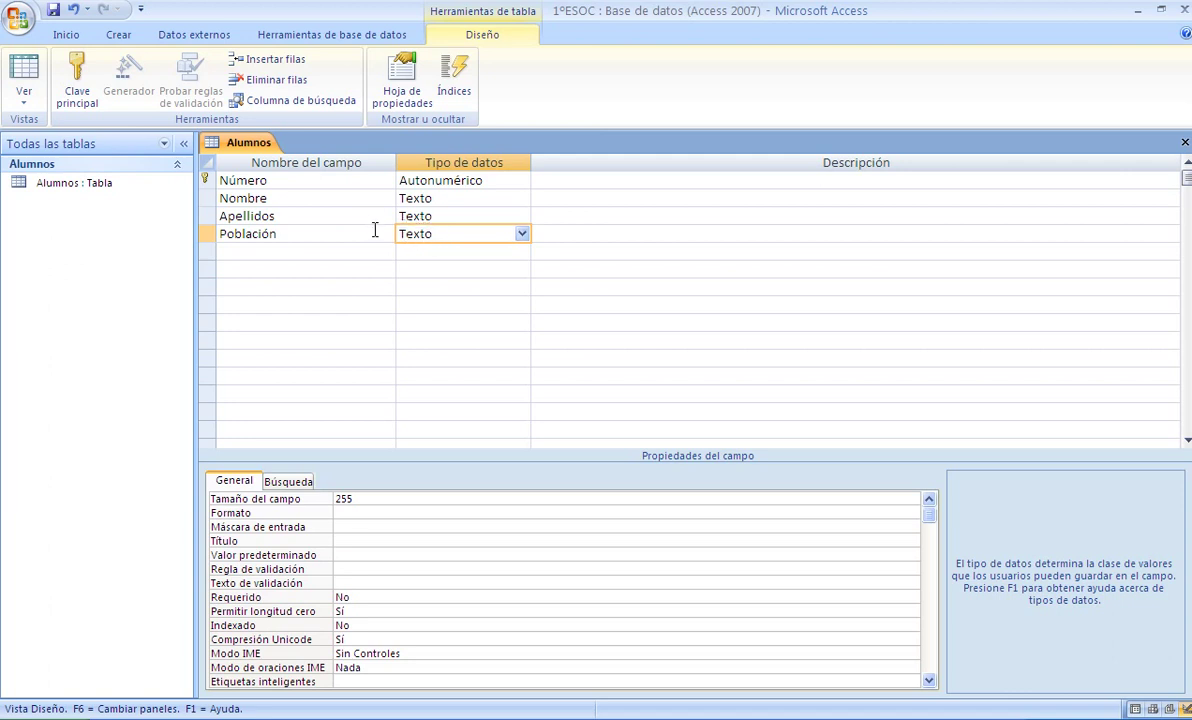
click(522, 234)
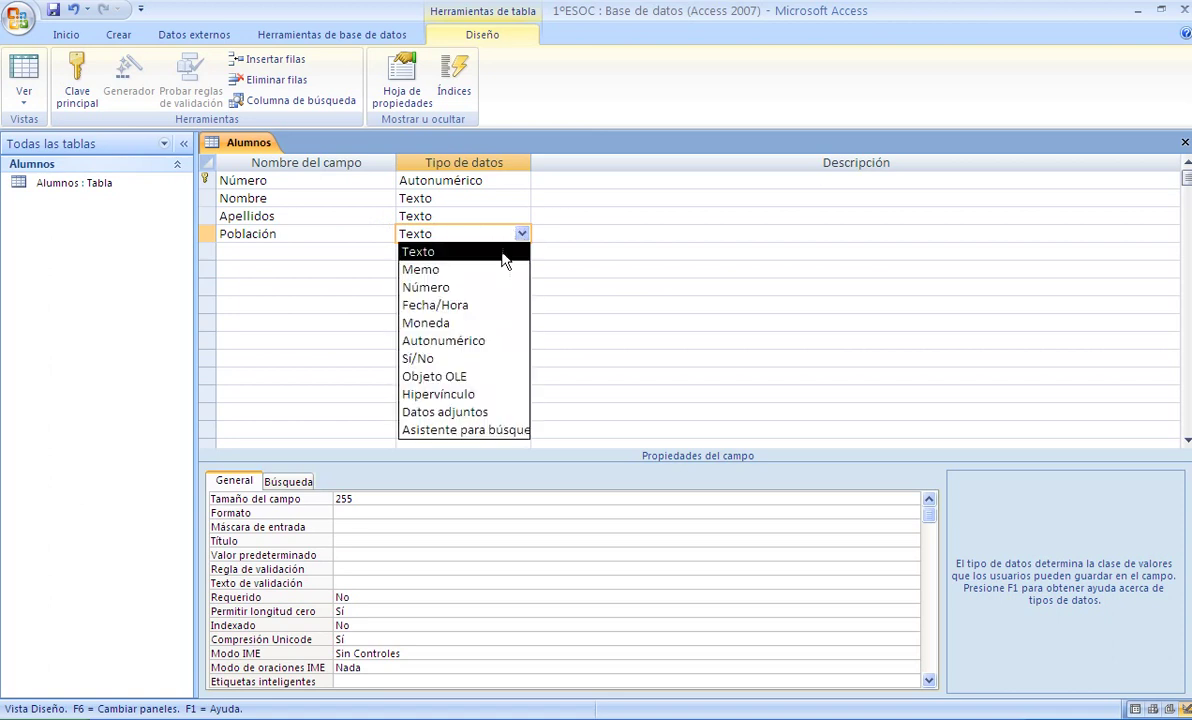
click(485, 430)
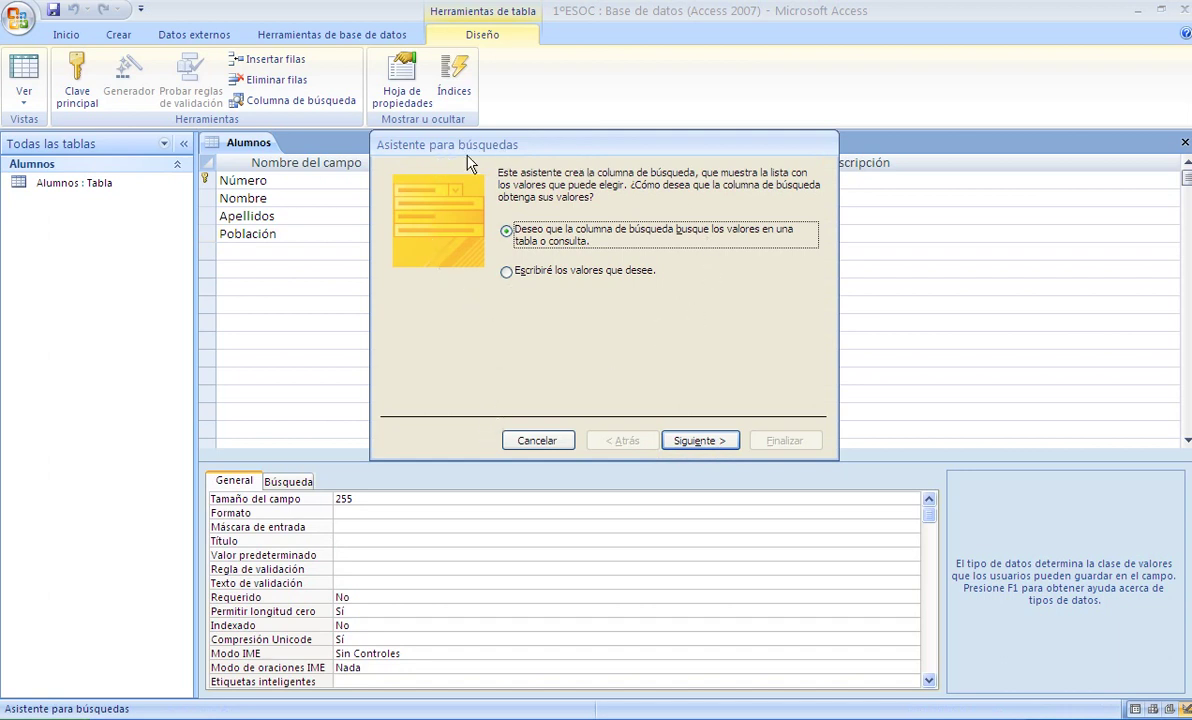
click(507, 275)
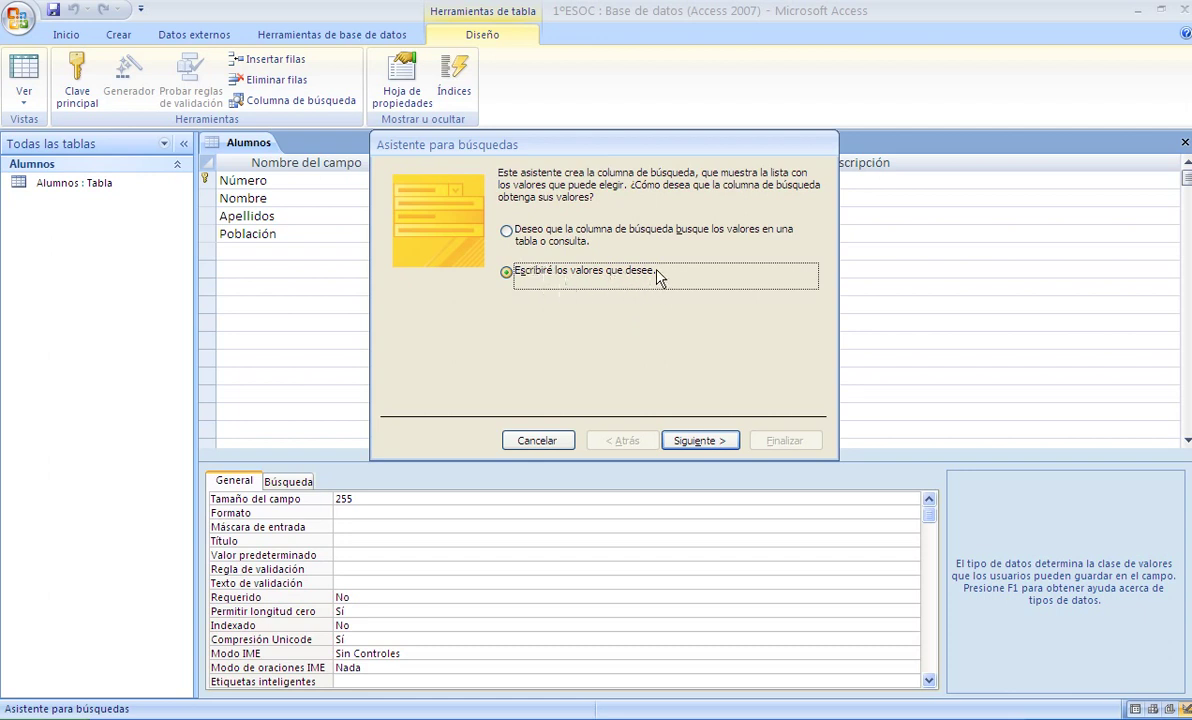
click(699, 441)
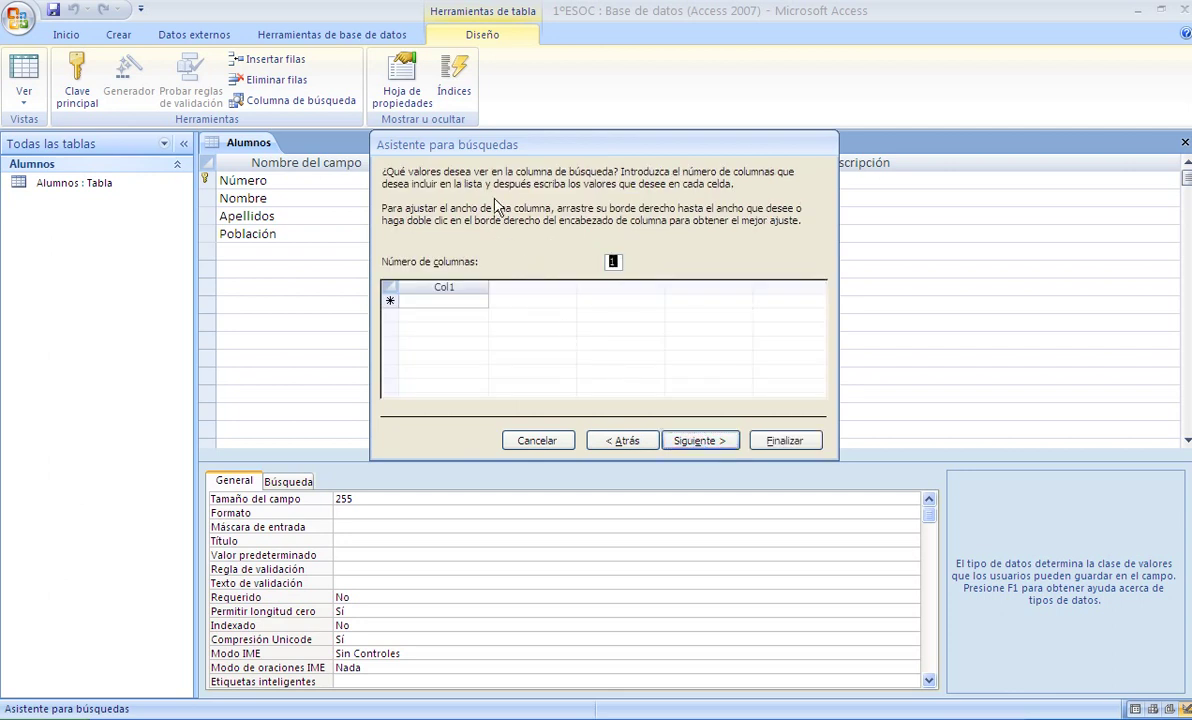
Enter Escalona, Almorox and Maqueda as the first values of the single lookup column.
click(456, 301)
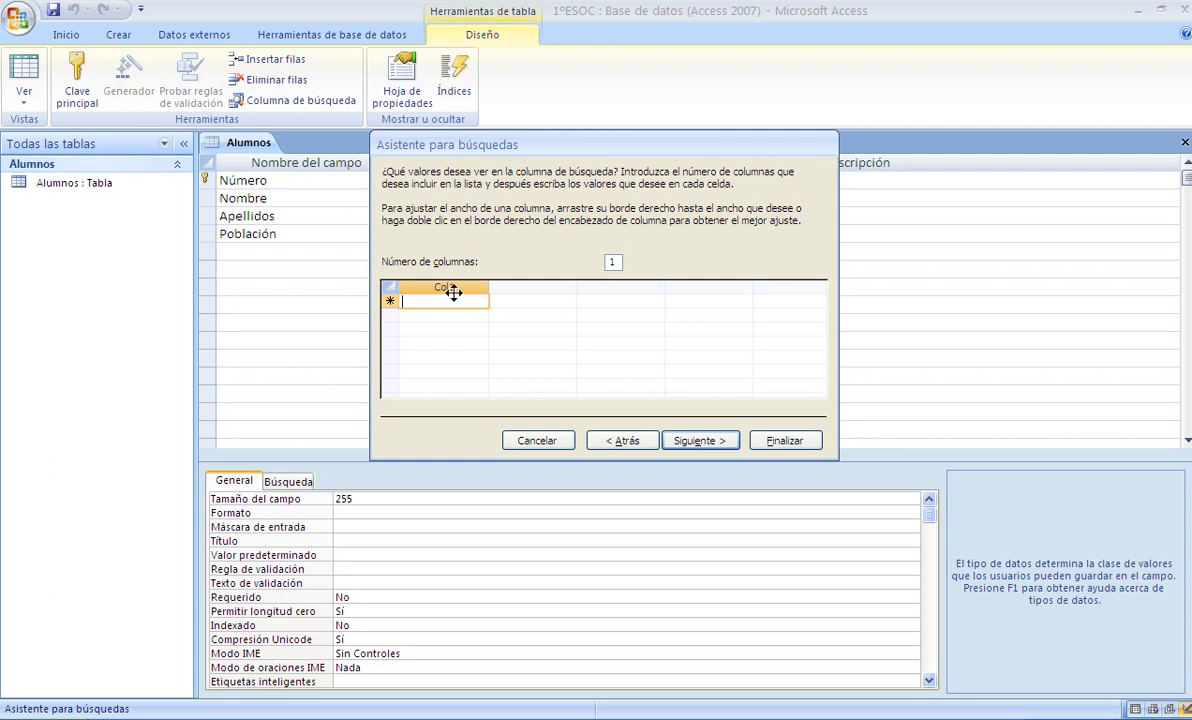
text(Escalona)
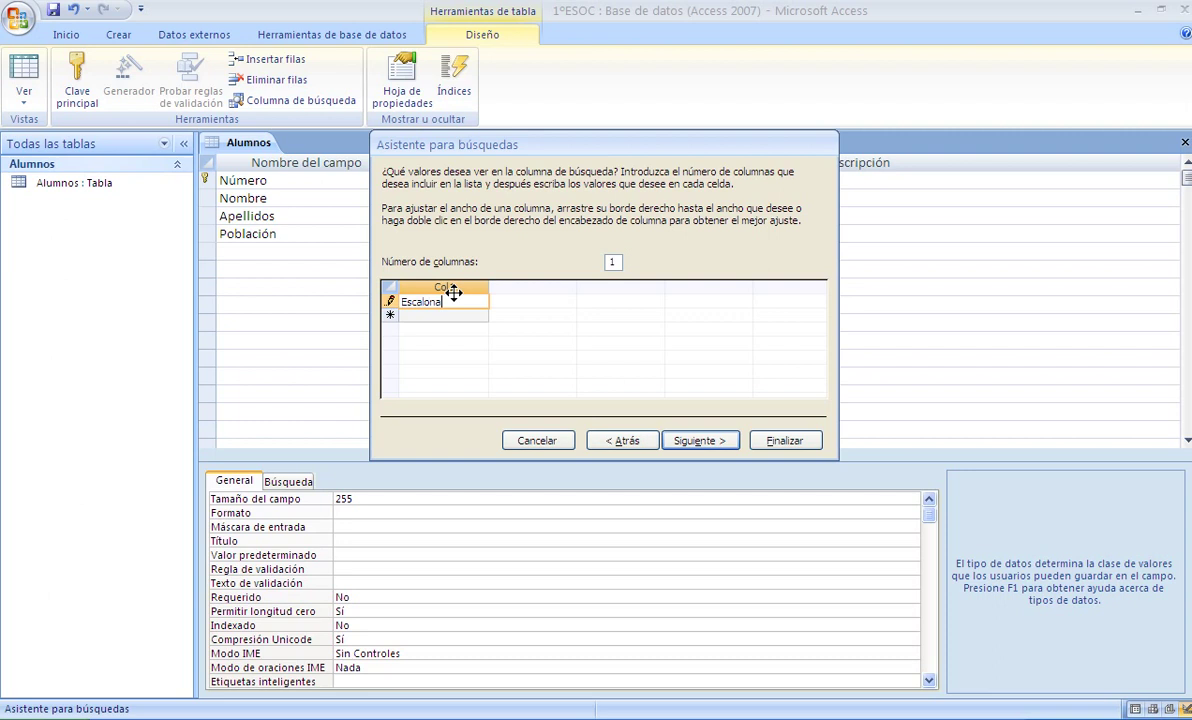
click(451, 315)
text(Almoro)
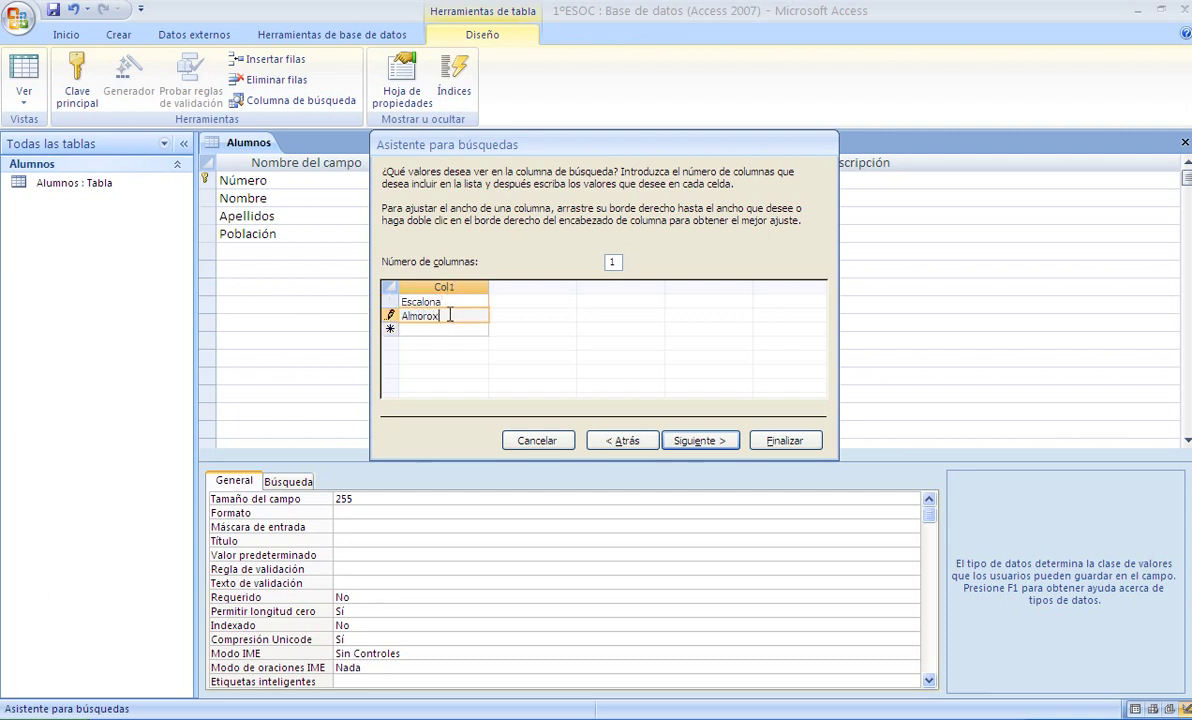
text(x)
click(453, 329)
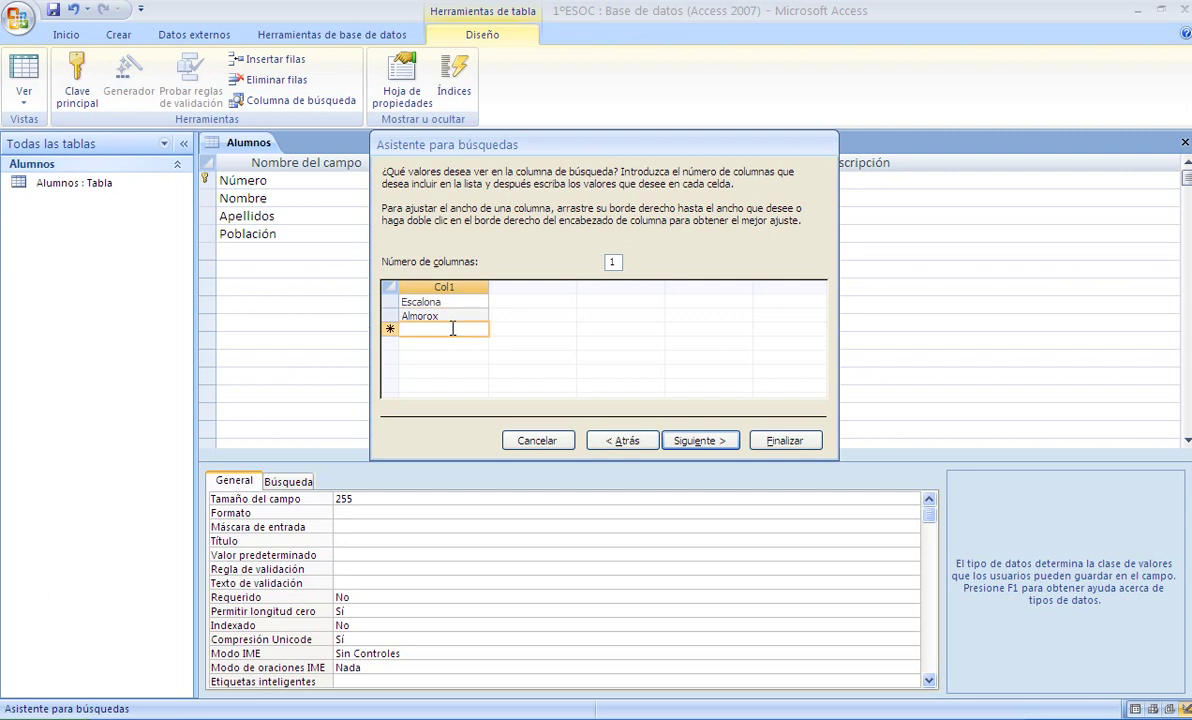
text(M)
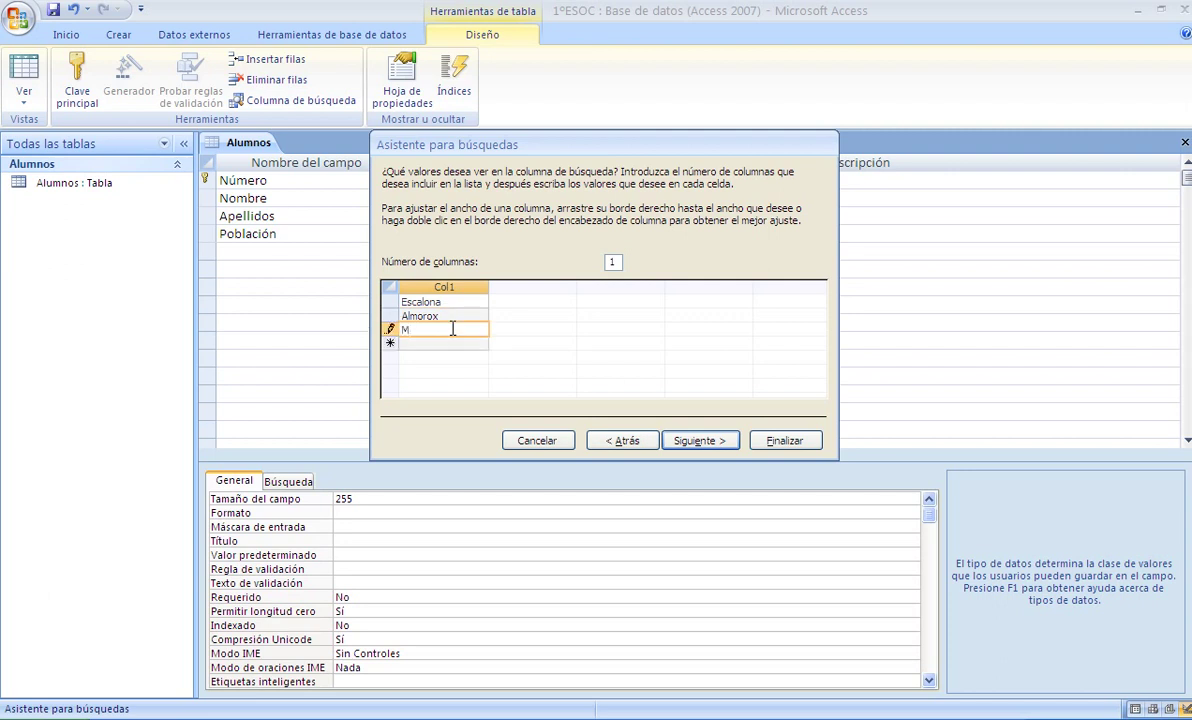
text(aquea)
Add El Casar de E., Hormigos and Quismondo to the lookup values and continue to the wizard's label page.
click(459, 340)
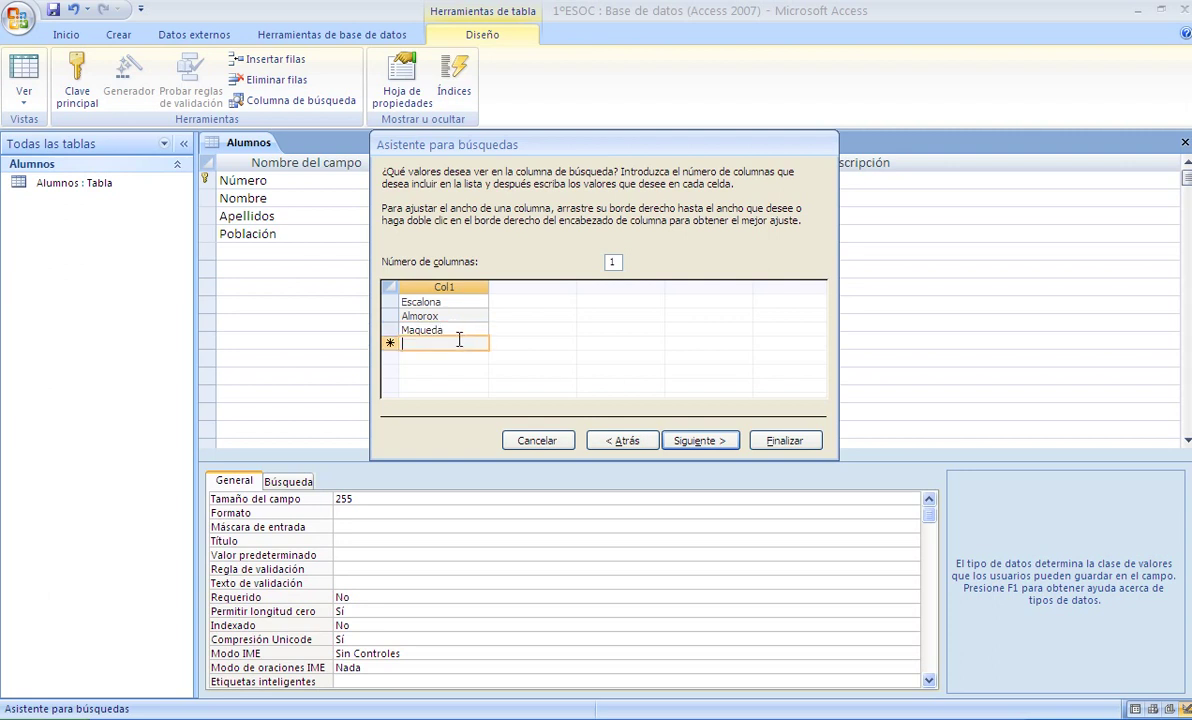
text(El Casar de E.)
click(422, 352)
text(Hormigos)
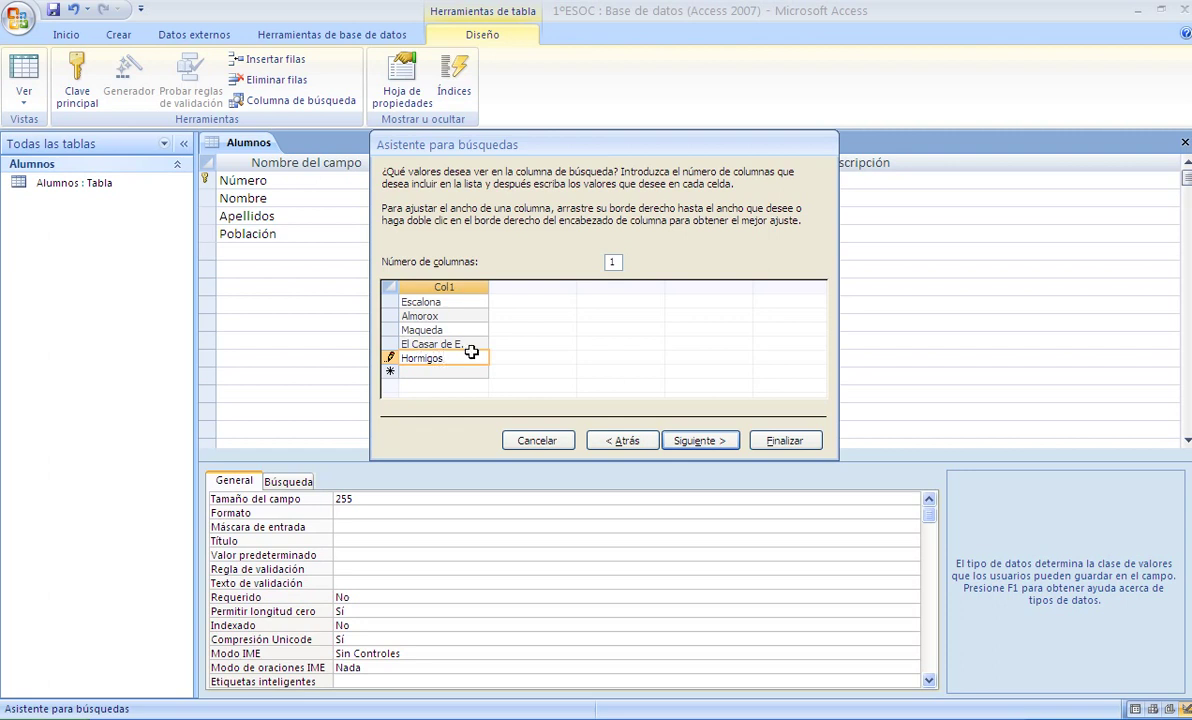
click(465, 374)
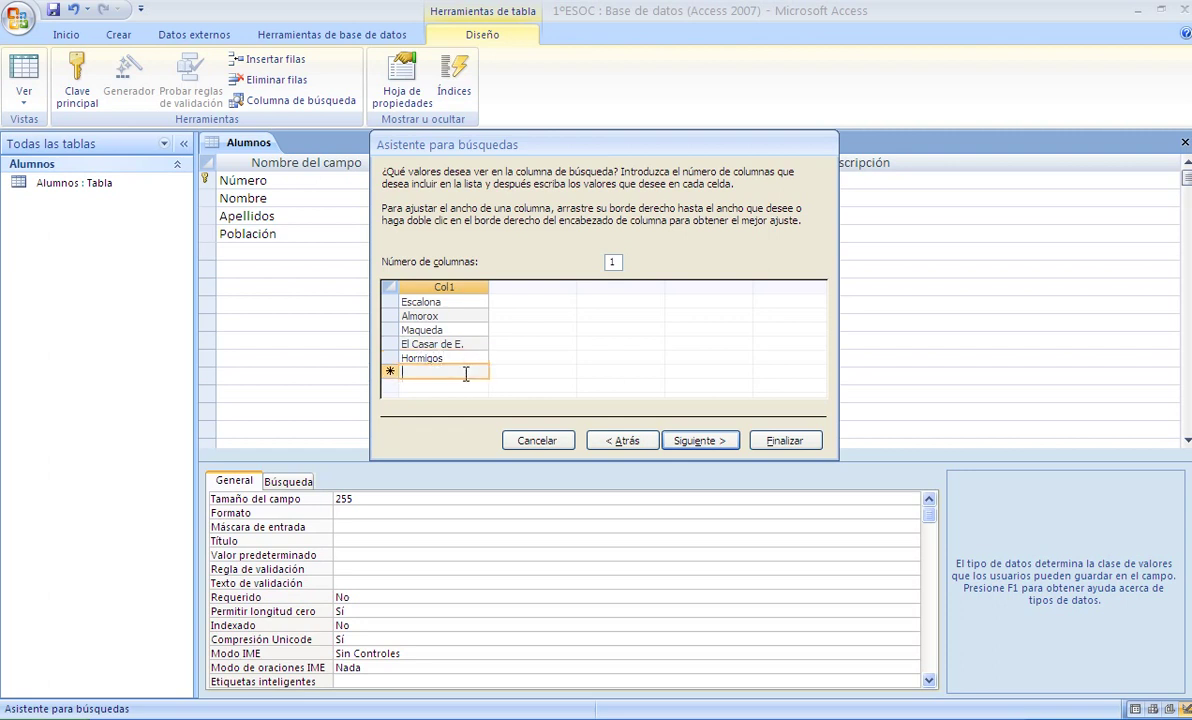
text(O)
text(uismondo)
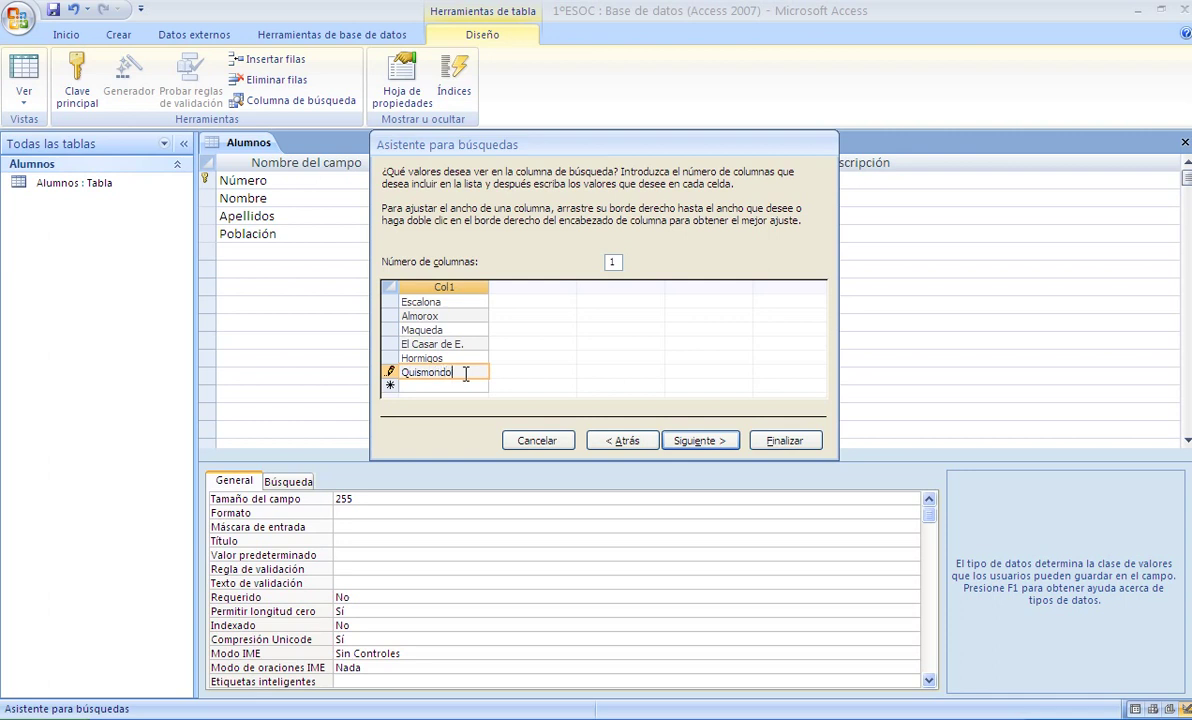
click(688, 442)
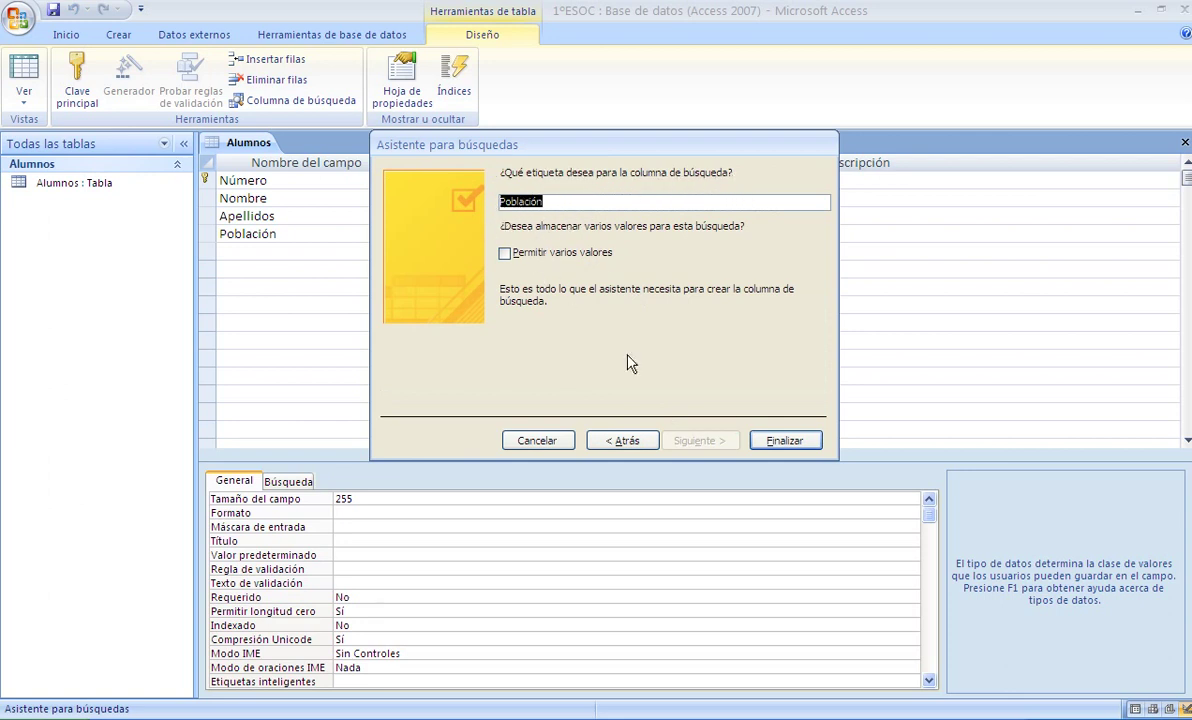
Finish the lookup wizard keeping the Población label, and add a Fecha nacimiento field of type Fecha/Hora.
click(786, 441)
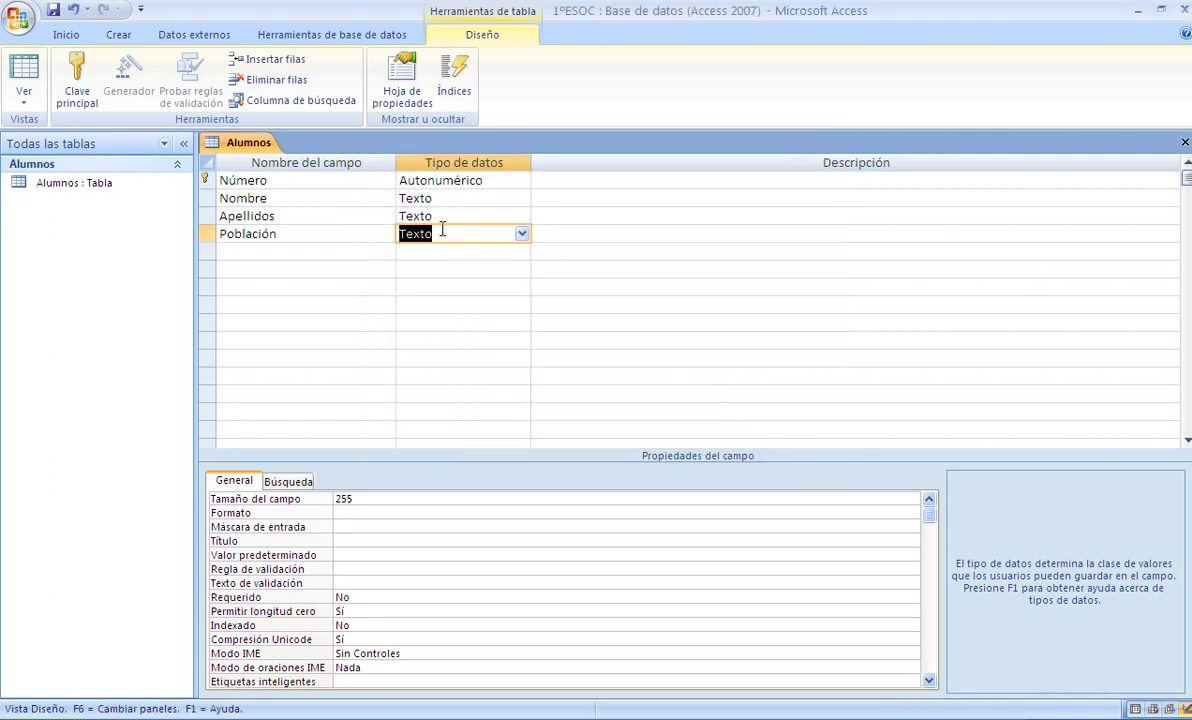
click(364, 252)
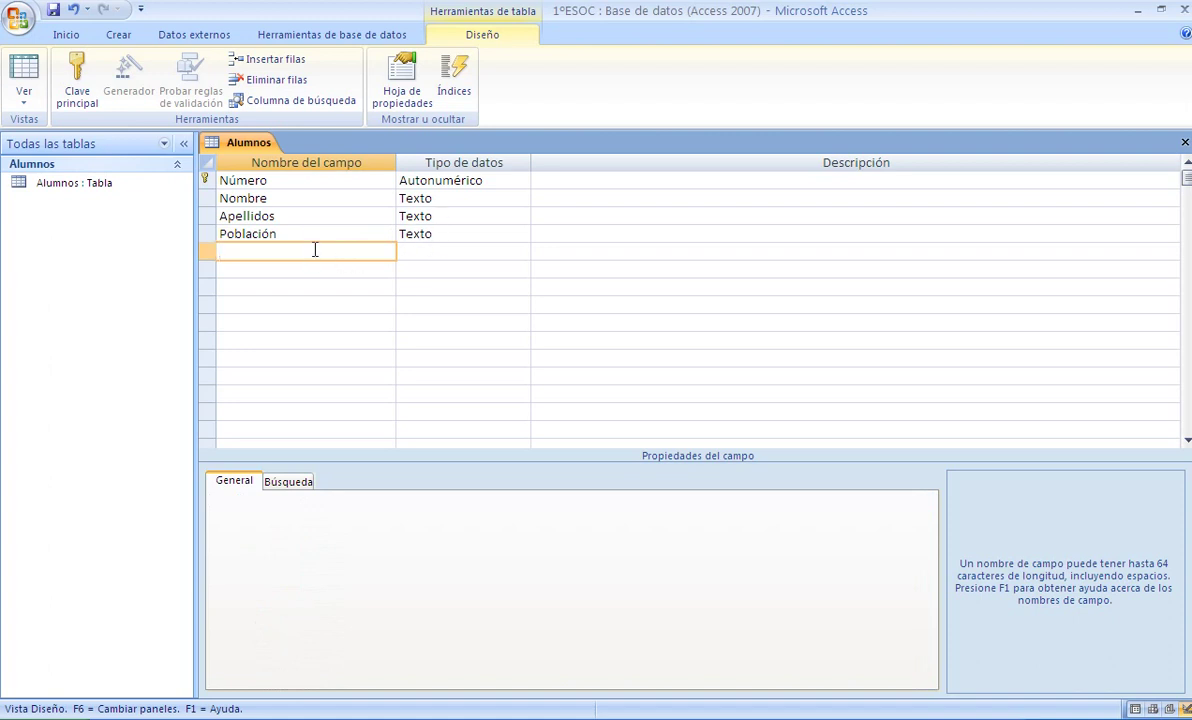
text(Fecha nacimiento)
click(438, 253)
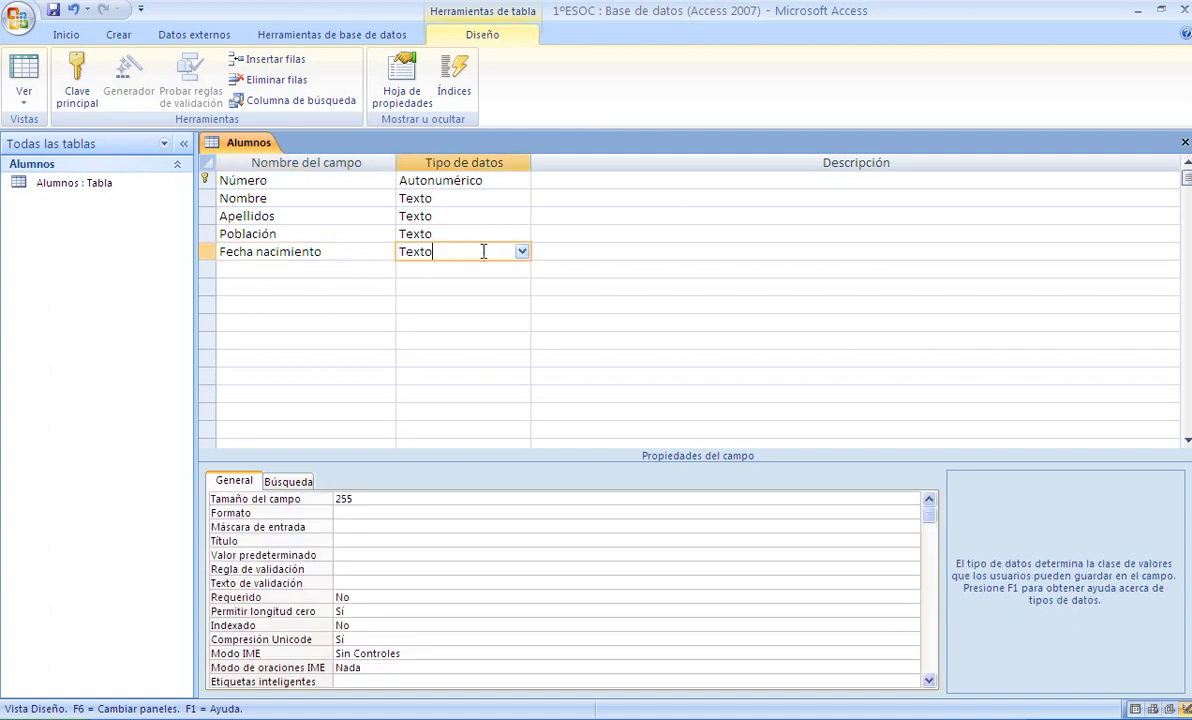
click(521, 252)
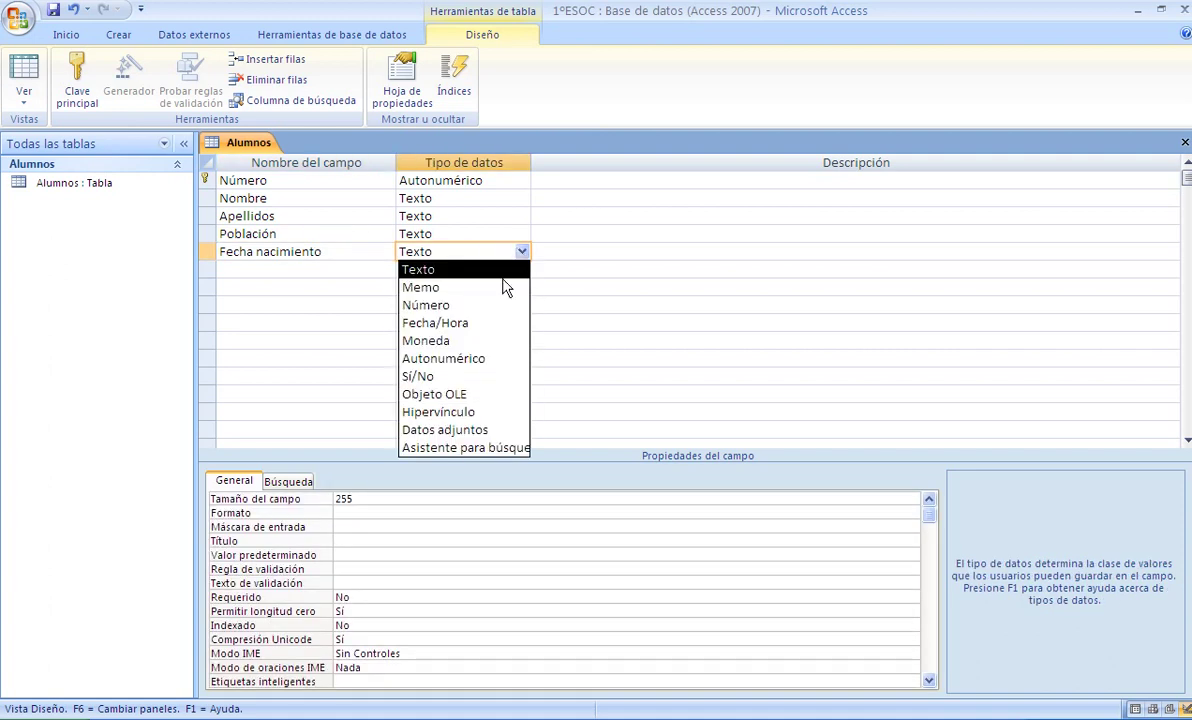
click(478, 334)
Add a Repetidor field with the Sí/No data type below Fecha nacimiento.
click(320, 269)
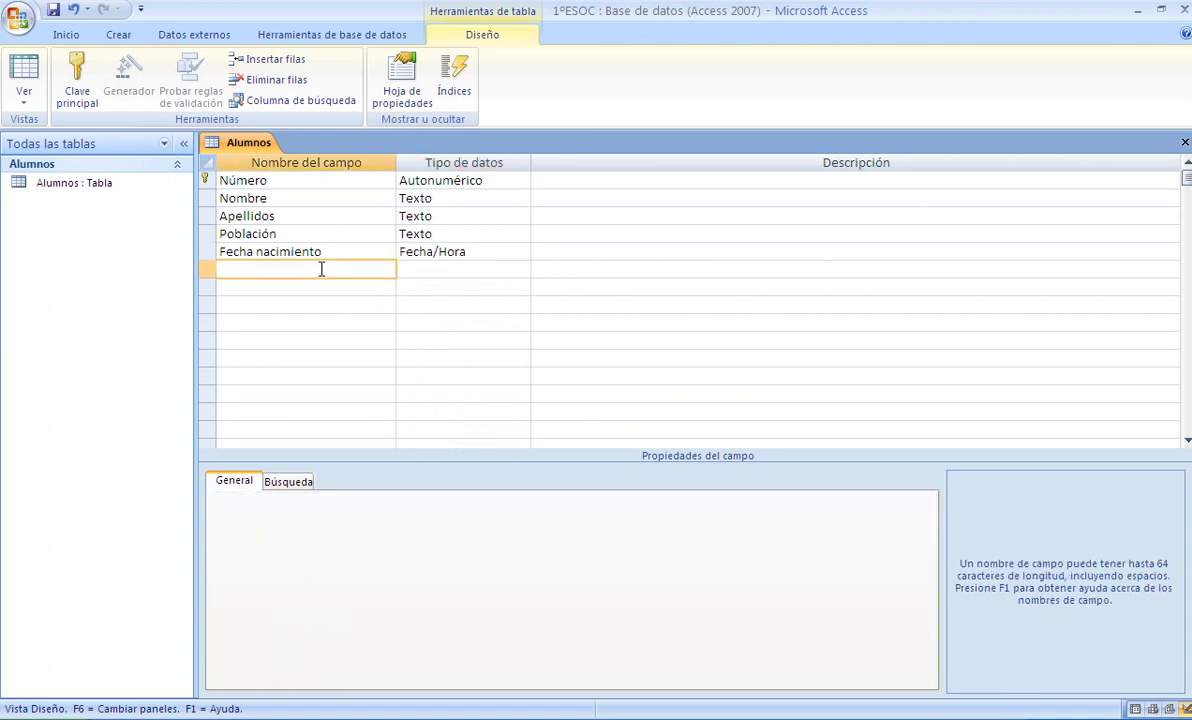
text(Repetidor)
click(441, 268)
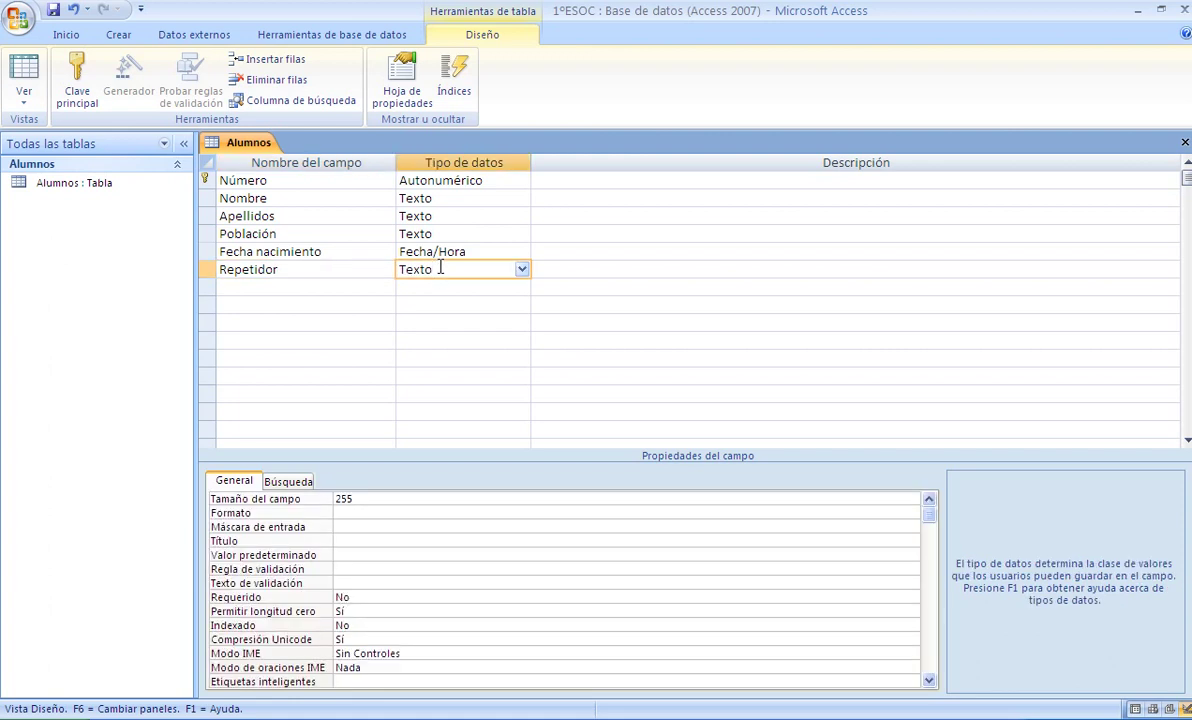
click(522, 270)
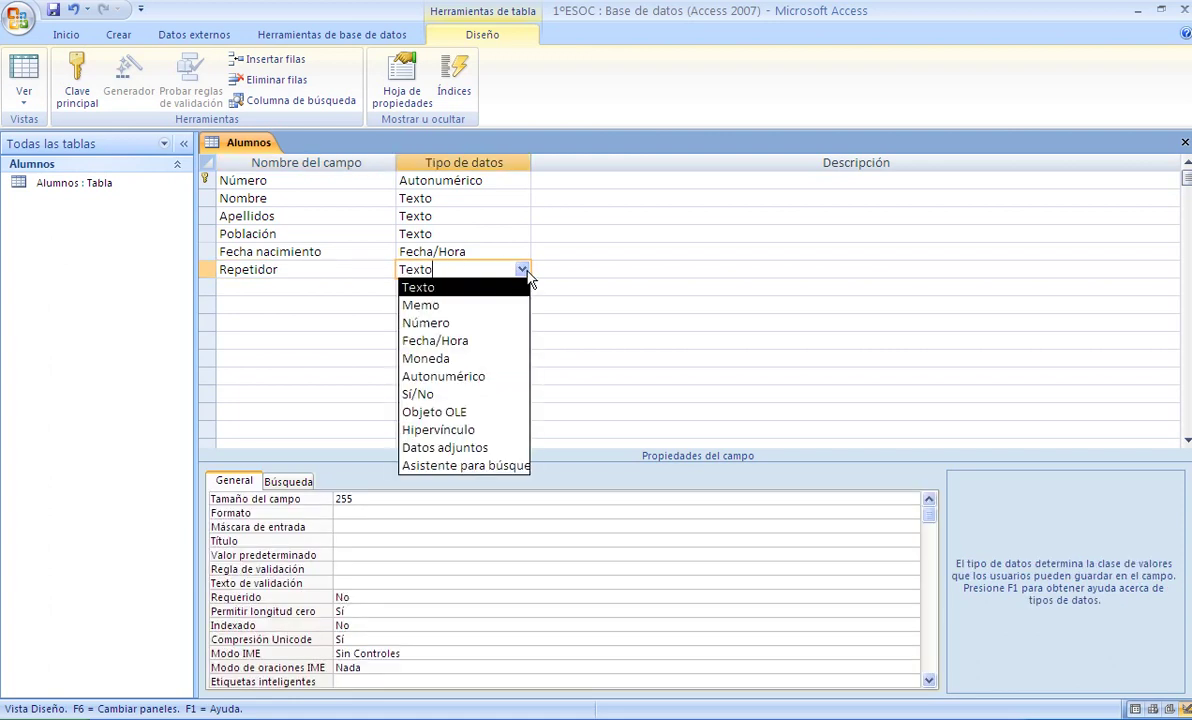
click(436, 396)
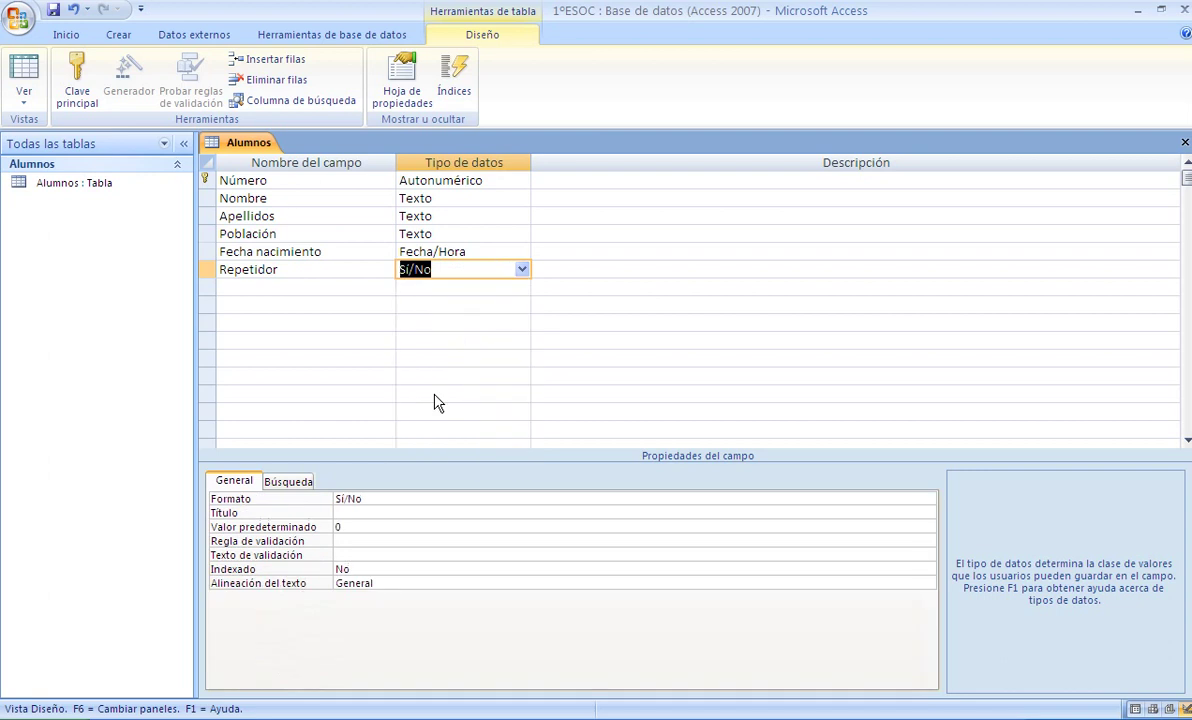
Add an ACNEE field with the Sí/No data type below Repetidor.
click(334, 287)
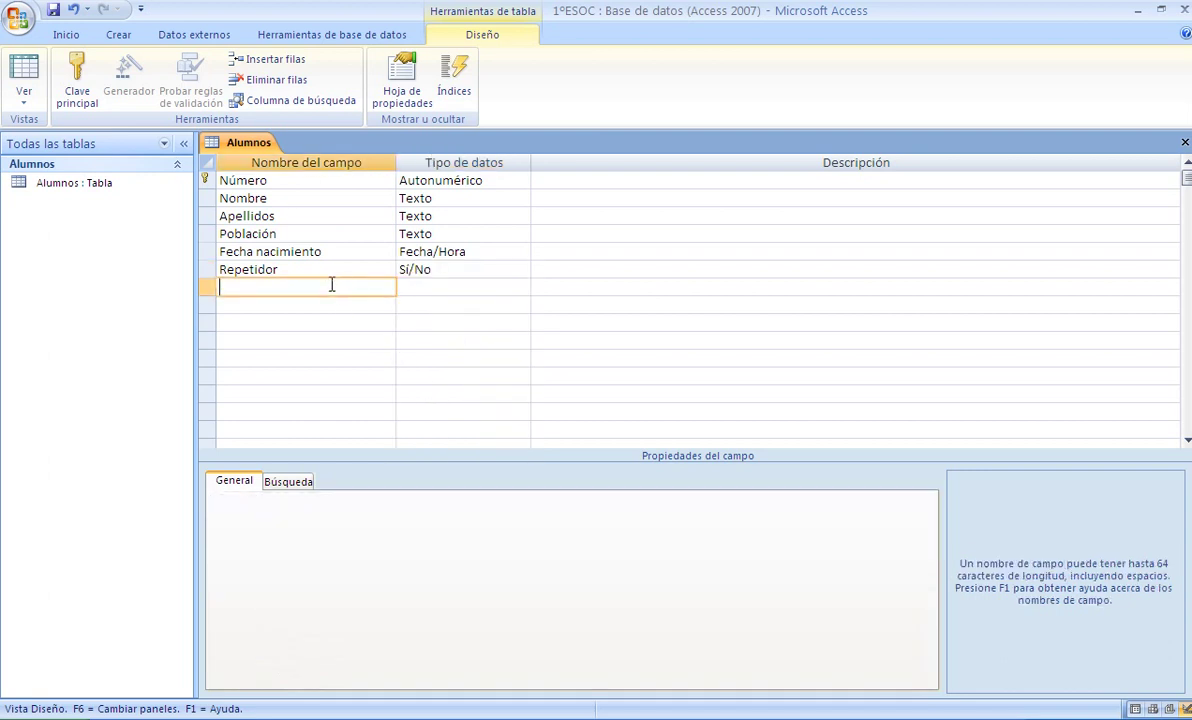
key(Caps_Lock)
text(ACNEE)
click(452, 285)
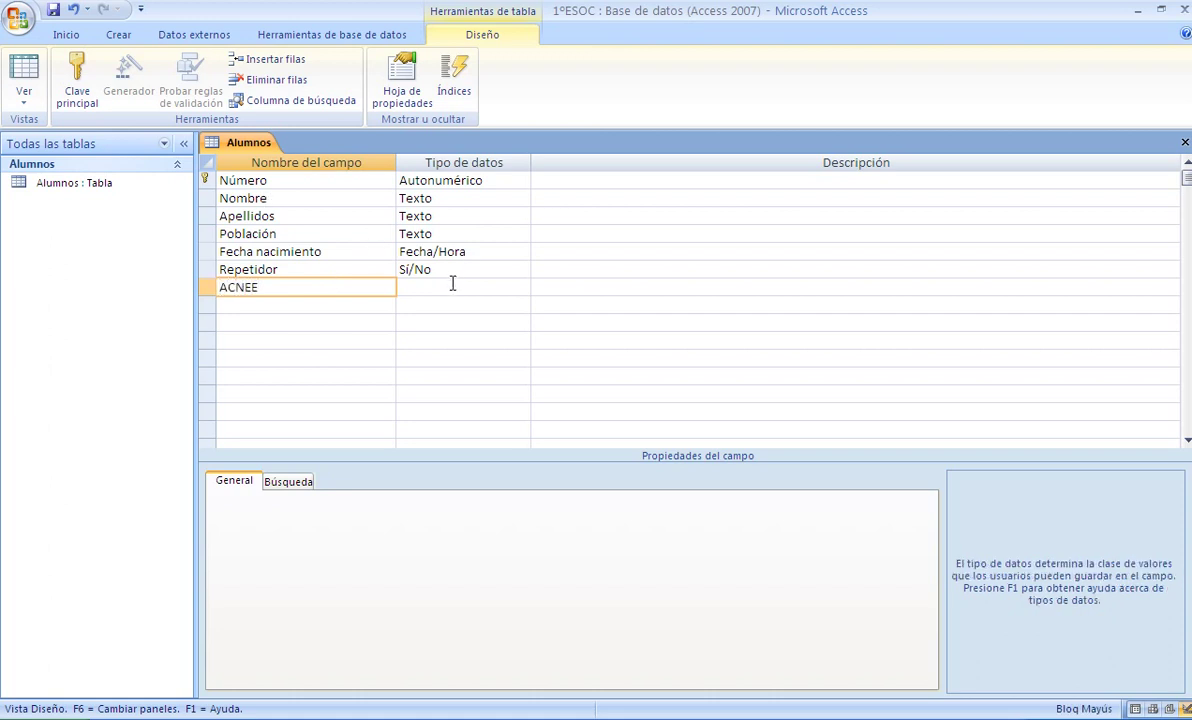
click(521, 288)
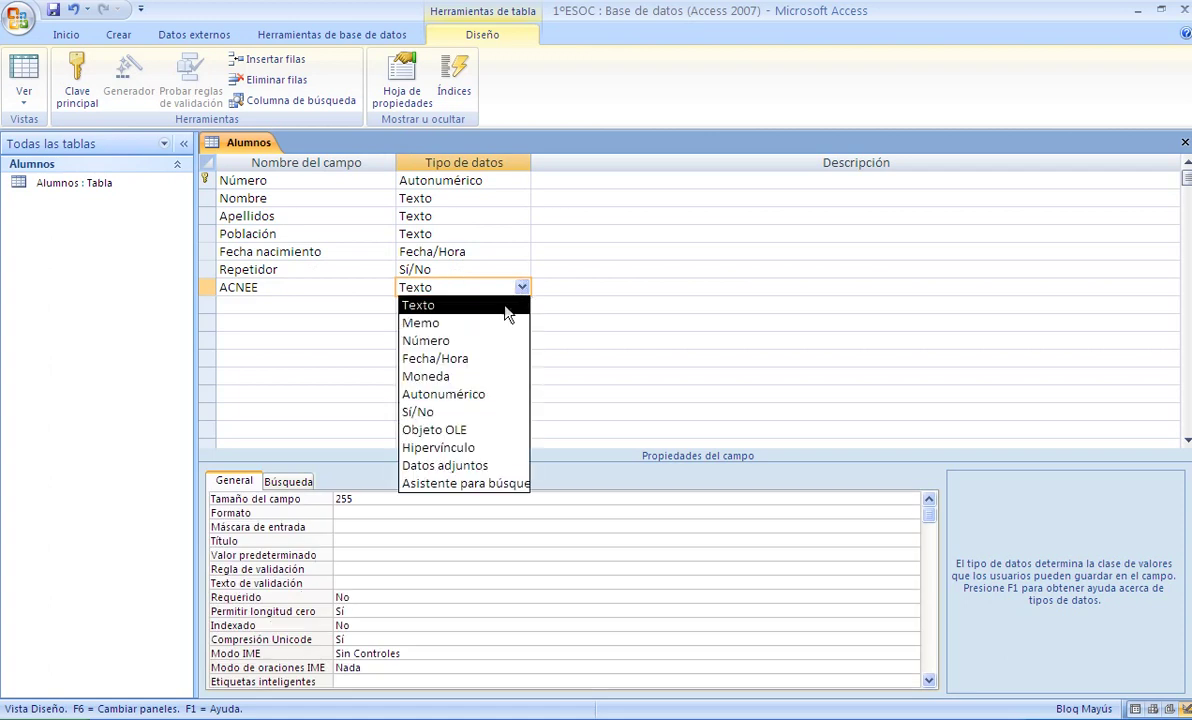
click(418, 411)
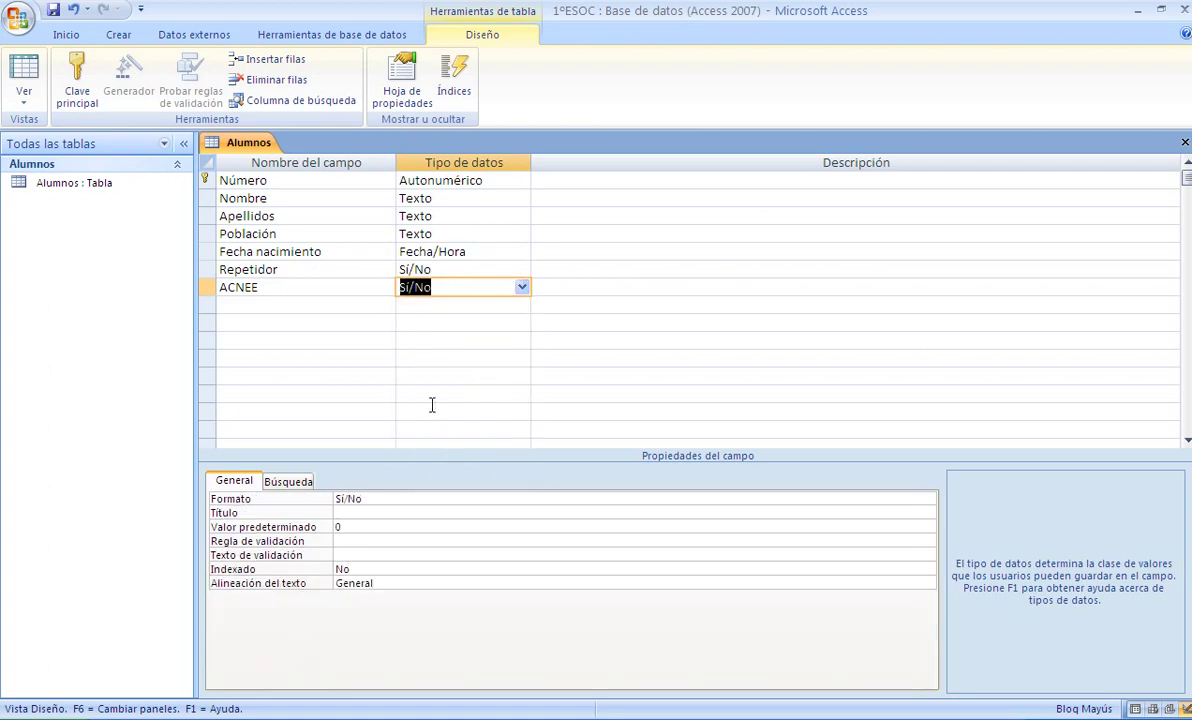
Add a Foto field with the Objeto OLE data type below ACNEE.
click(333, 304)
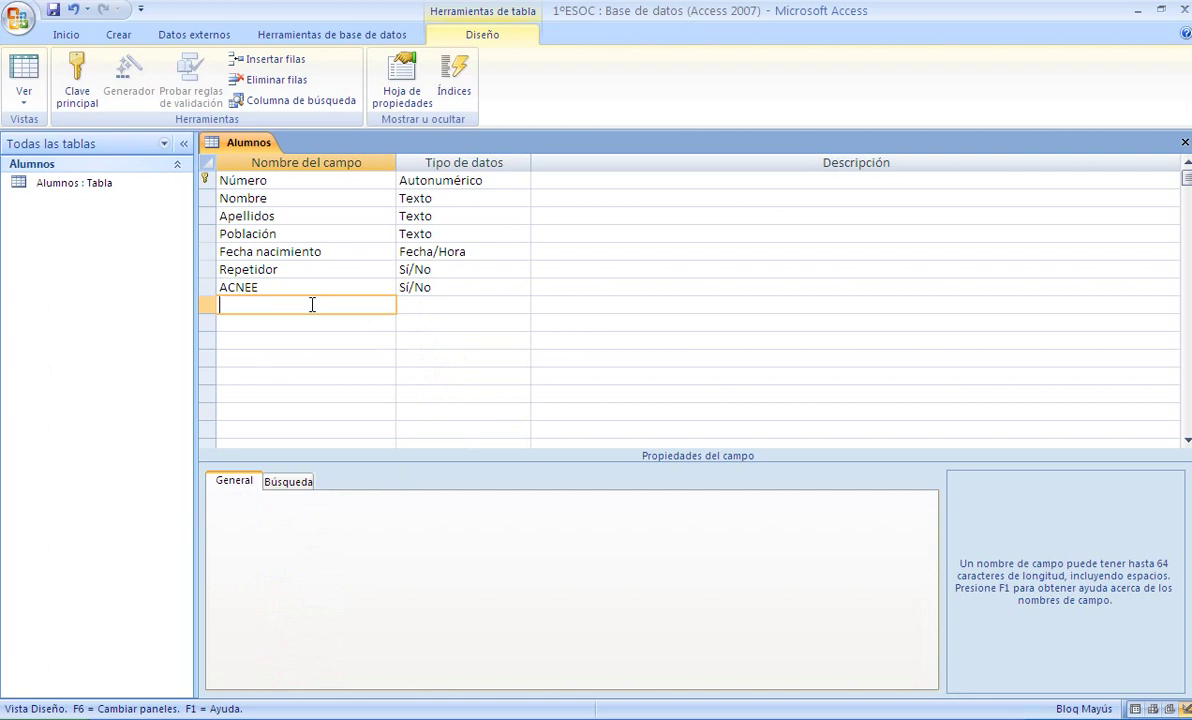
text(fOT)
key(BackSpace)
key(Caps_Lock)
text(Foto)
click(466, 308)
click(521, 306)
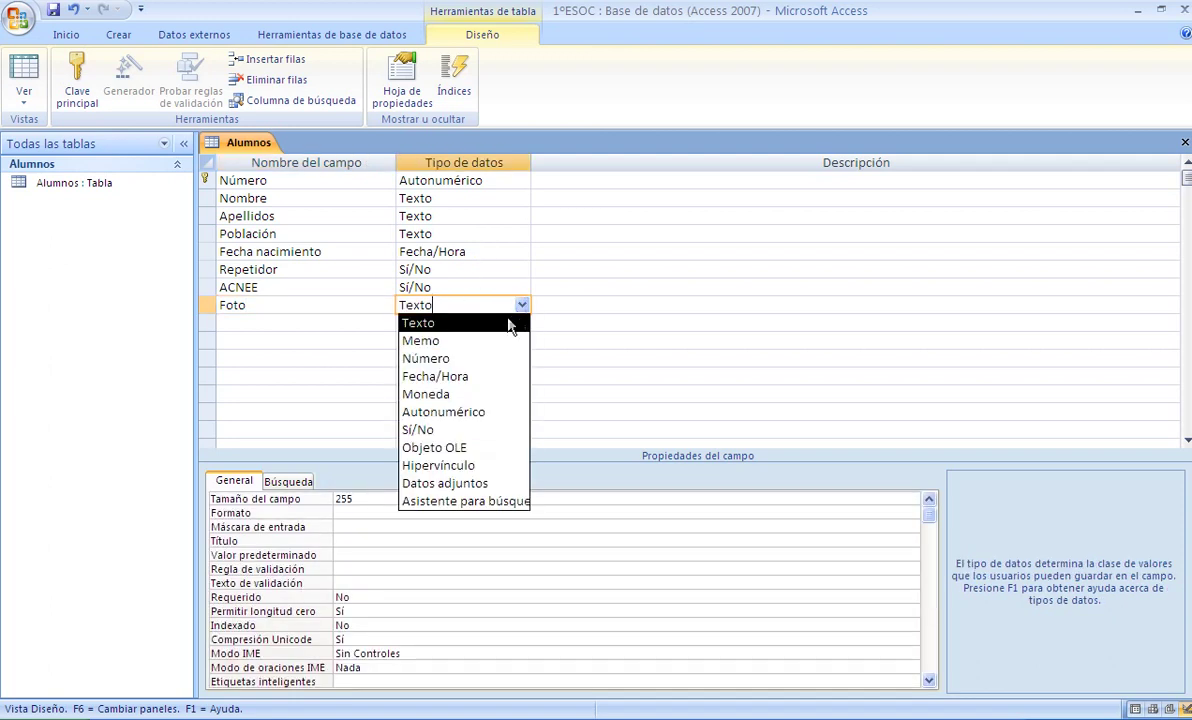
click(449, 451)
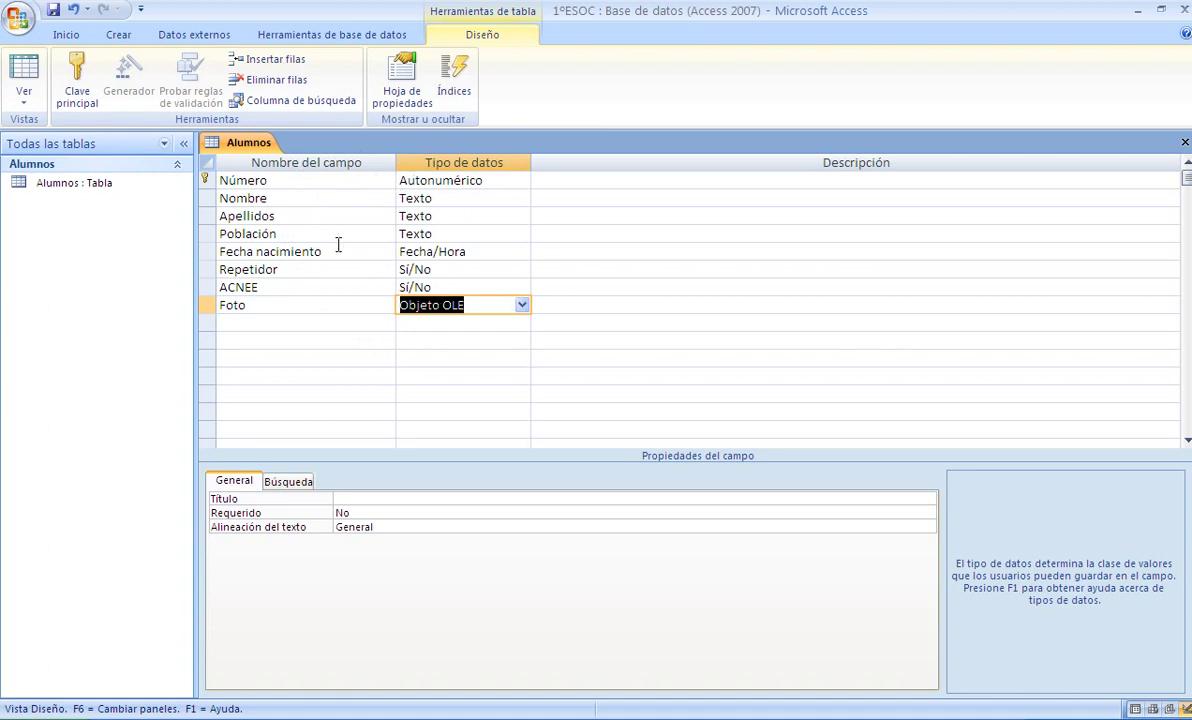
Save the Alumnos table design and switch the table to datasheet view.
click(54, 11)
click(25, 105)
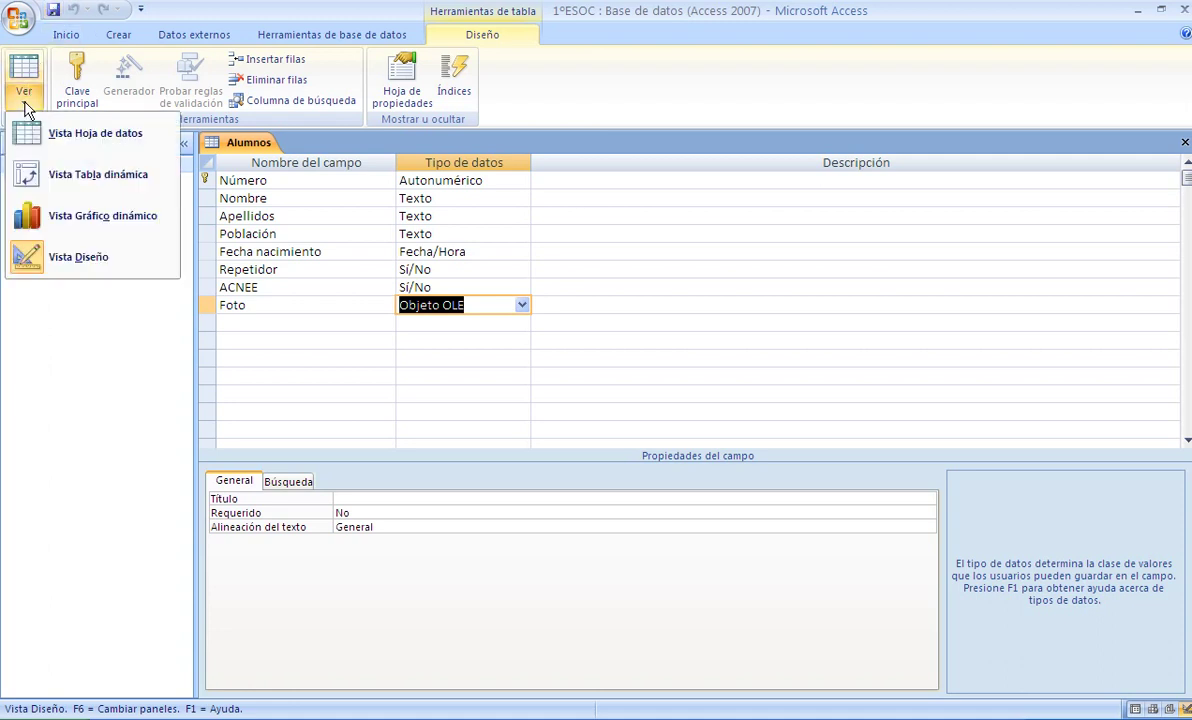
click(71, 140)
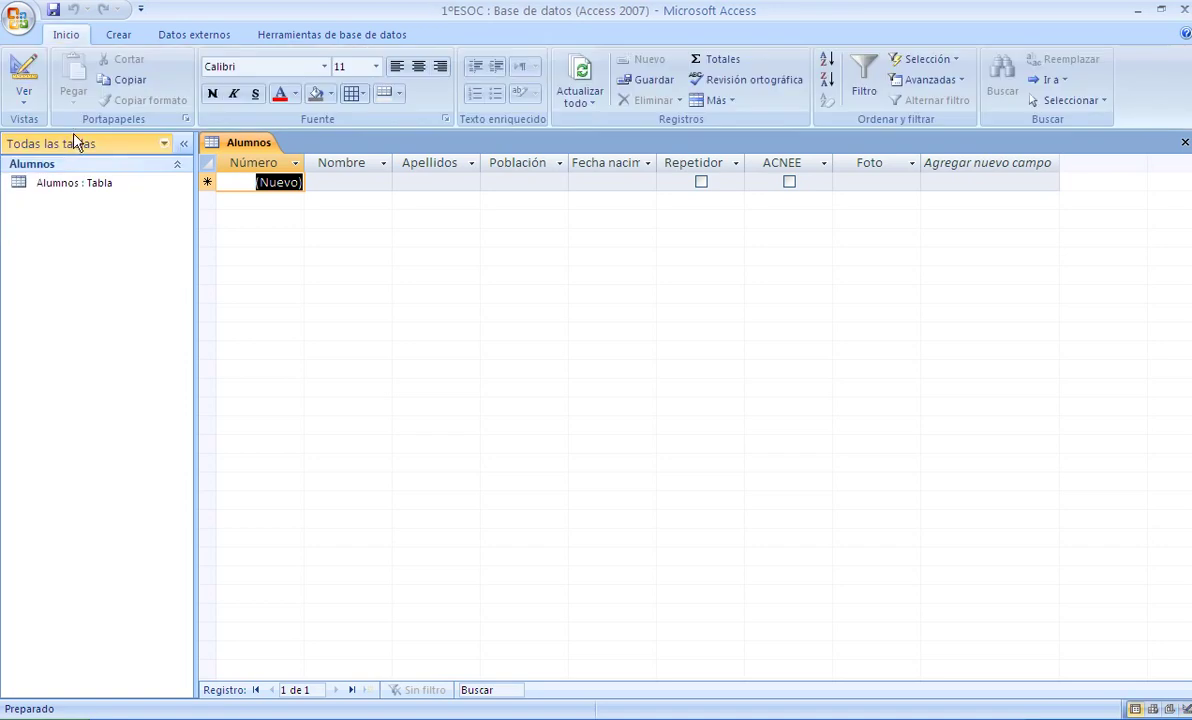
Start the first record with Nombre Iker, Apellidos Casillas and Población Escalona.
click(326, 181)
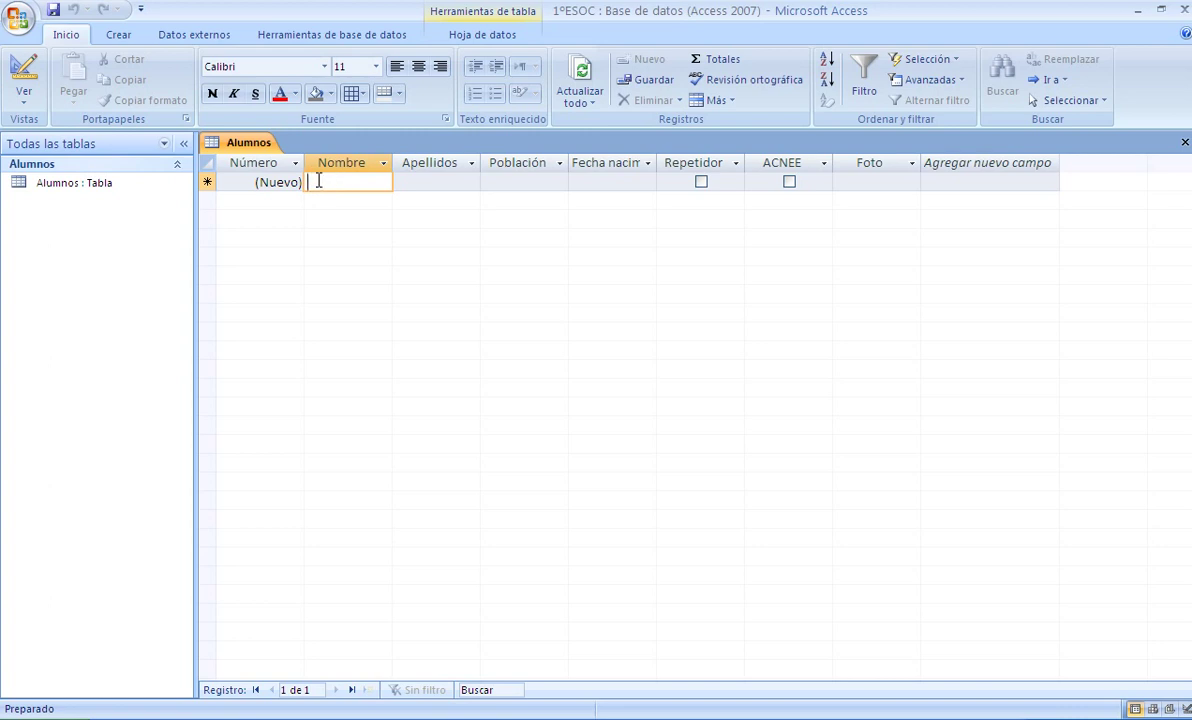
text(ker)
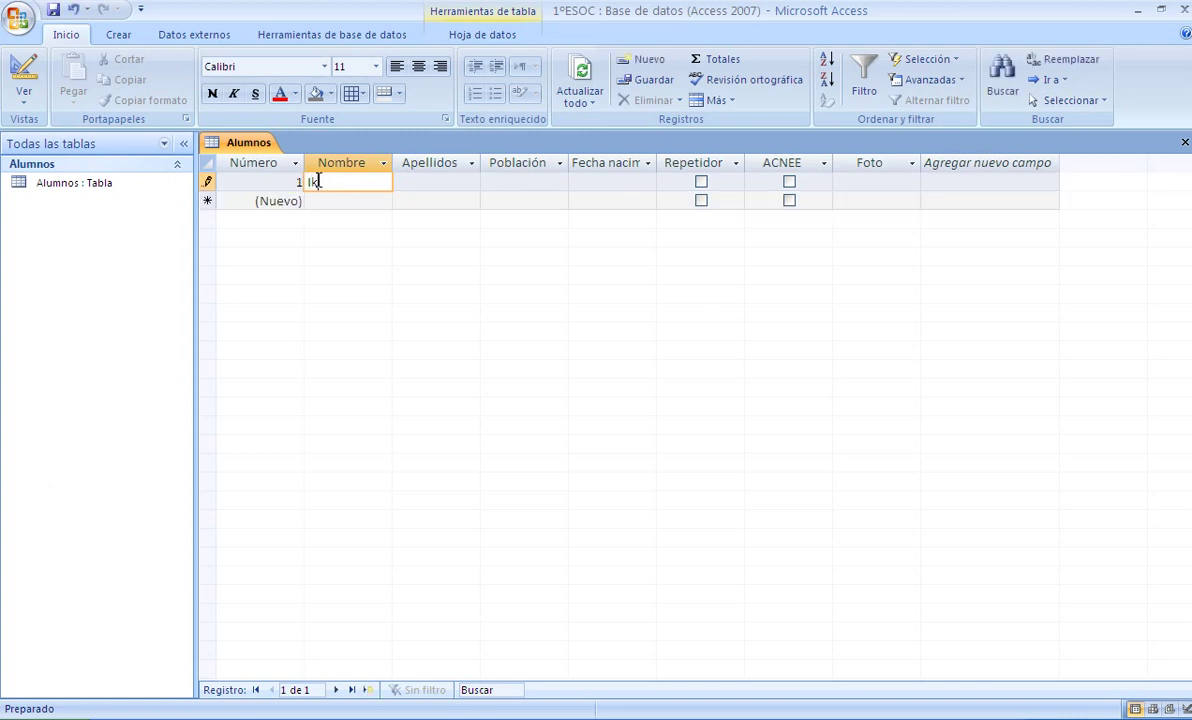
click(448, 182)
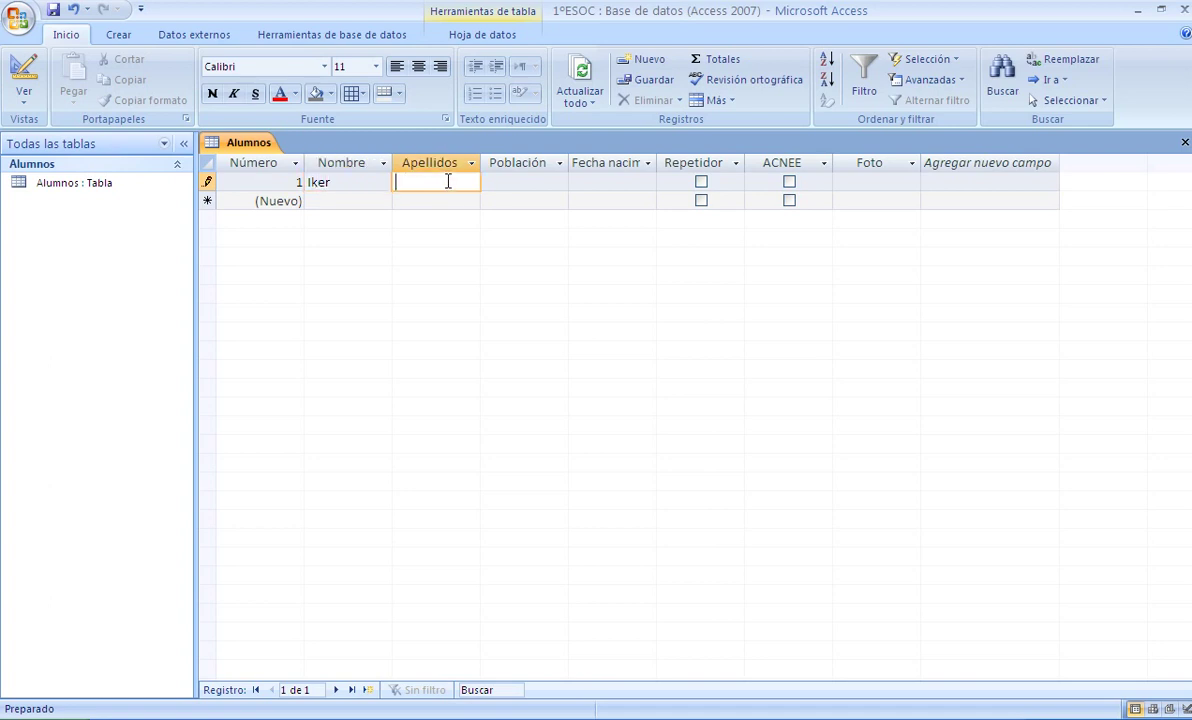
text(Casillas)
click(542, 181)
click(560, 183)
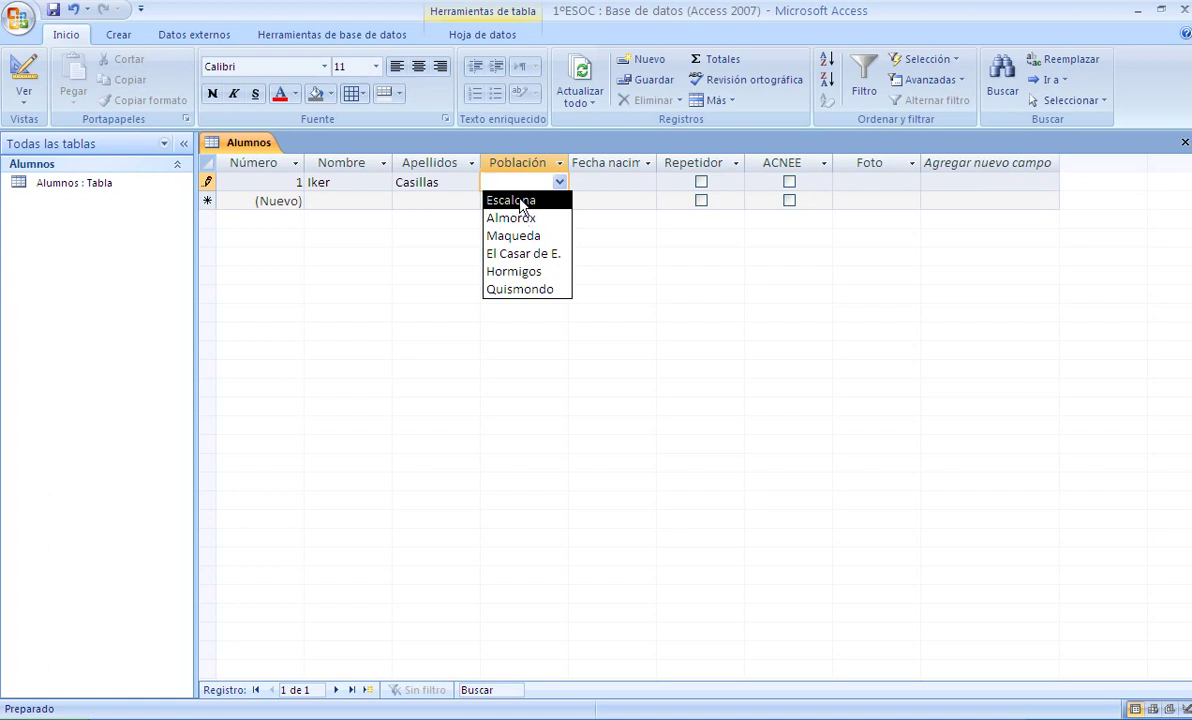
click(520, 201)
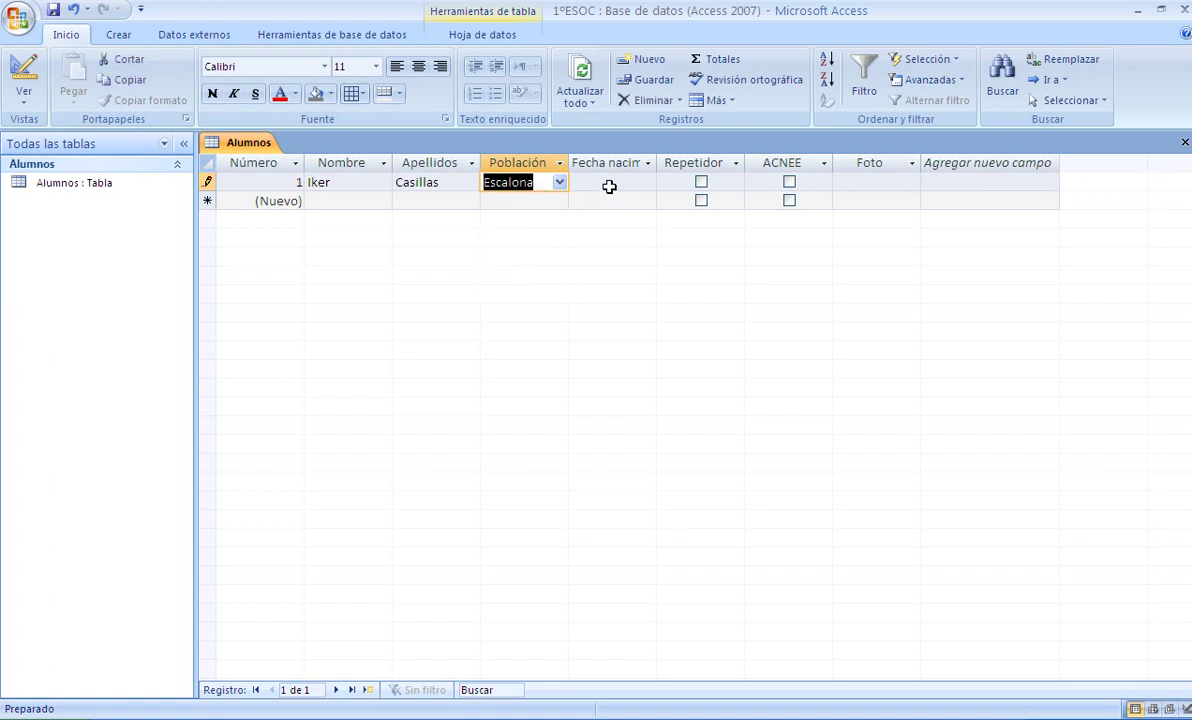
Enter the first student's date of birth and mark the student as Repetidor.
click(609, 183)
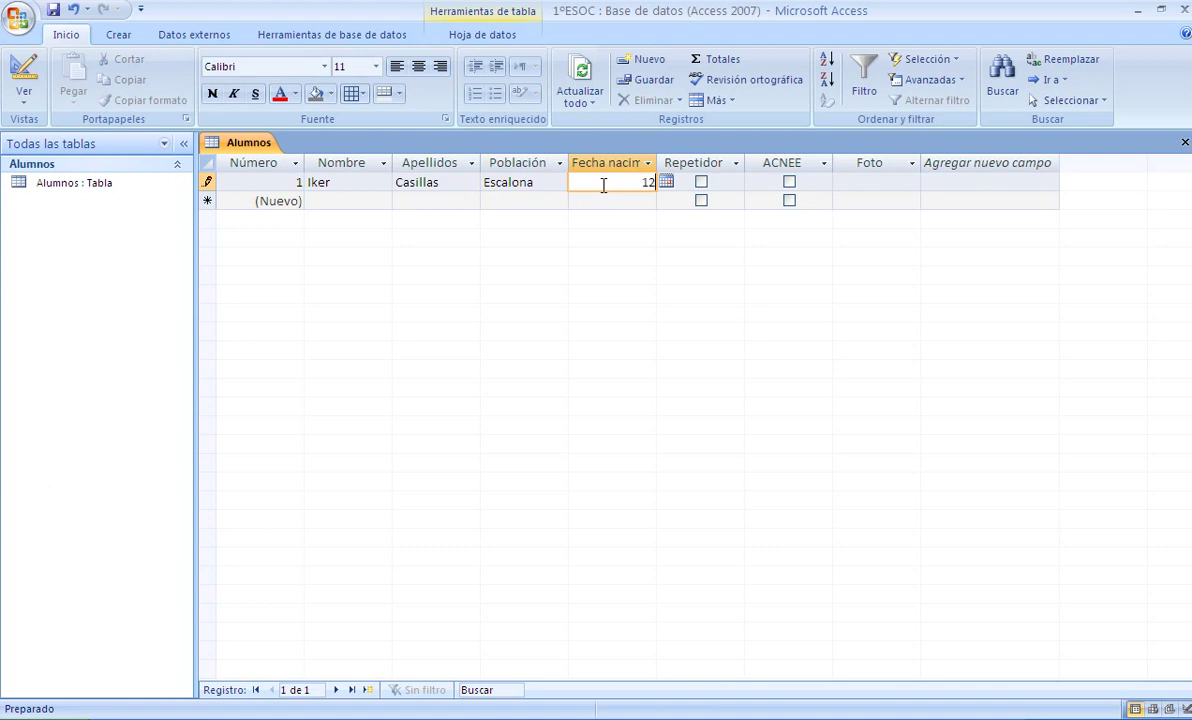
text(12/07/2002)
click(701, 183)
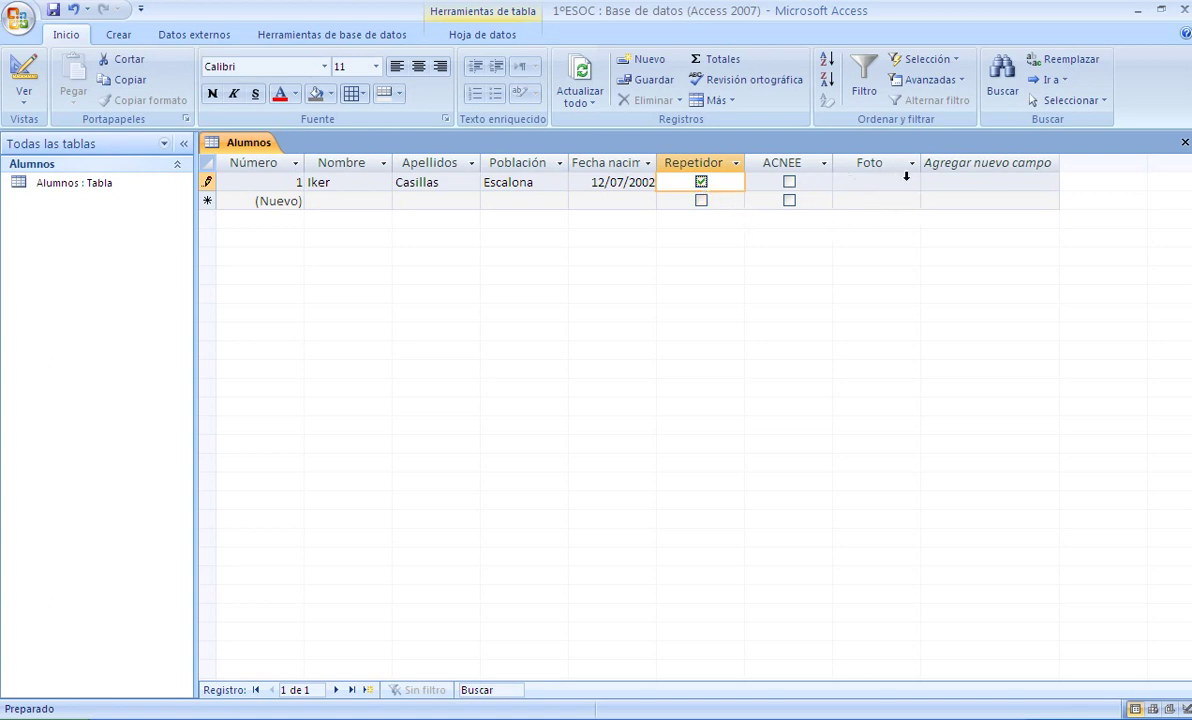
Start the second record with Nombre Sergio, Apellidos Ramos and Población Almorox.
click(332, 201)
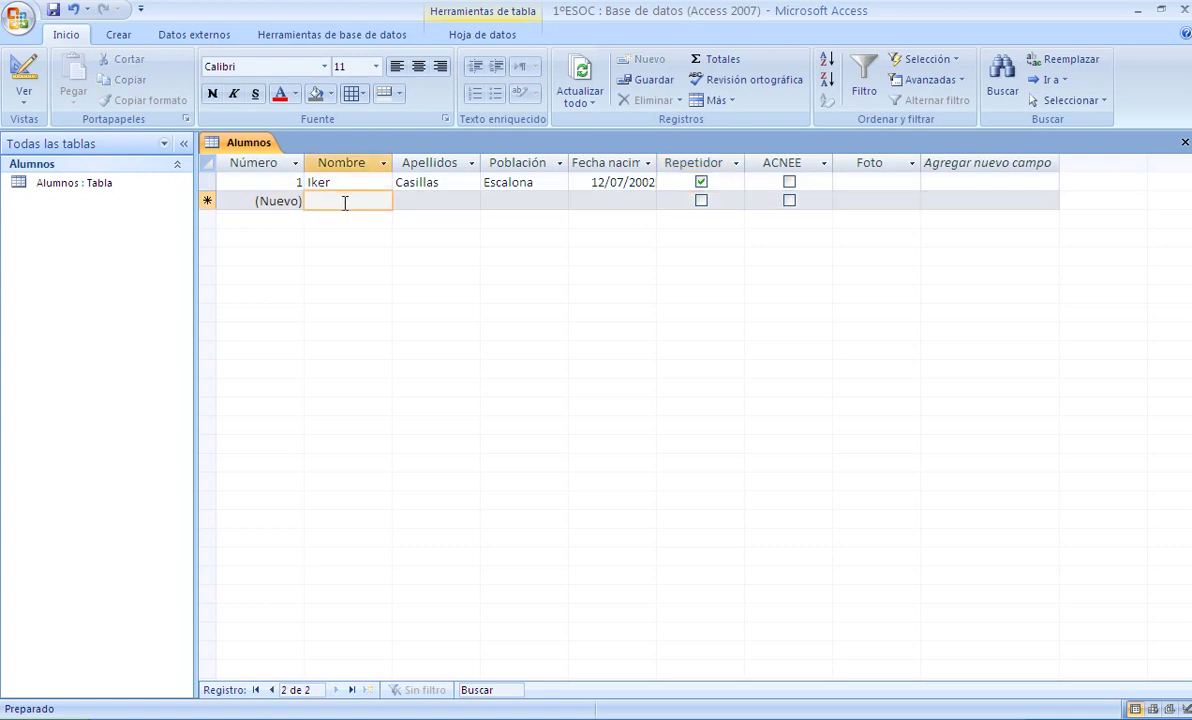
text(S)
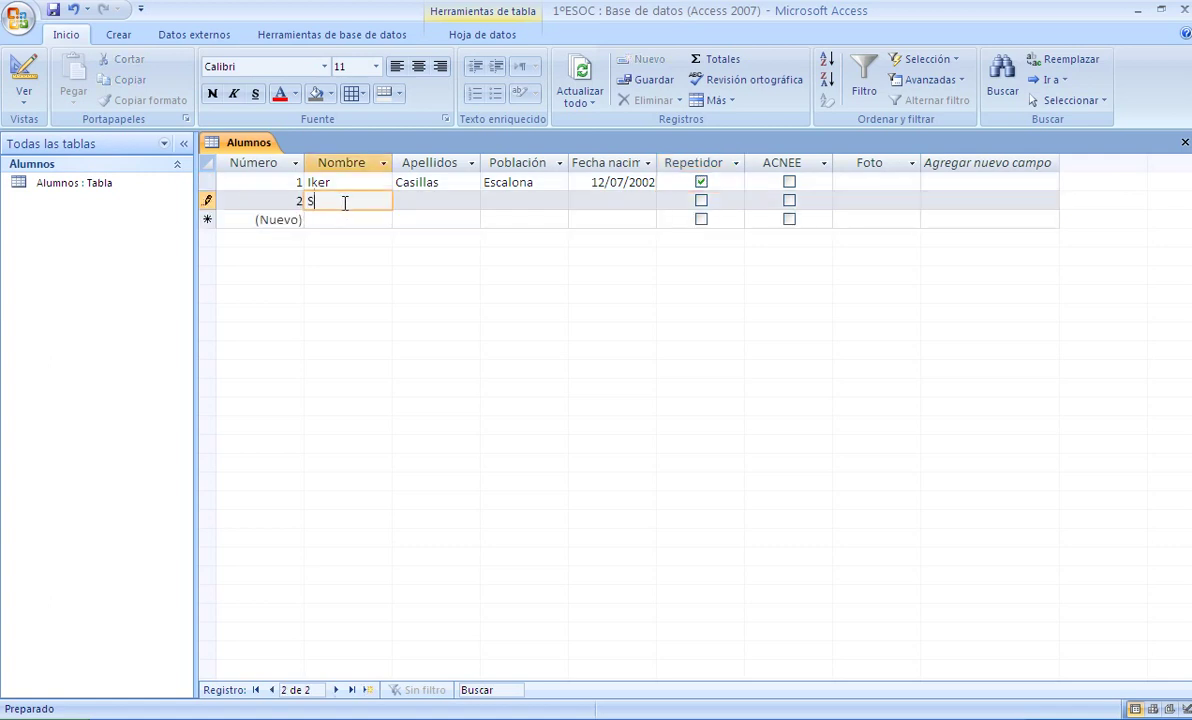
text(ergio)
click(445, 203)
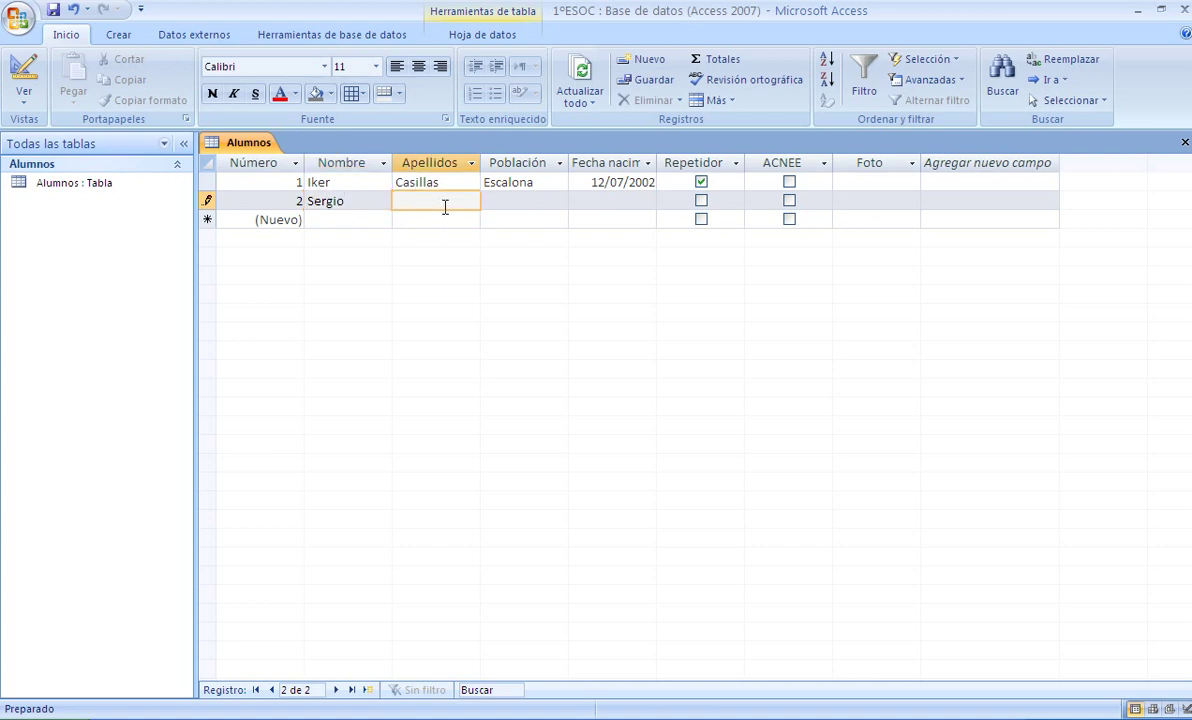
text(Ramos)
click(548, 201)
click(559, 201)
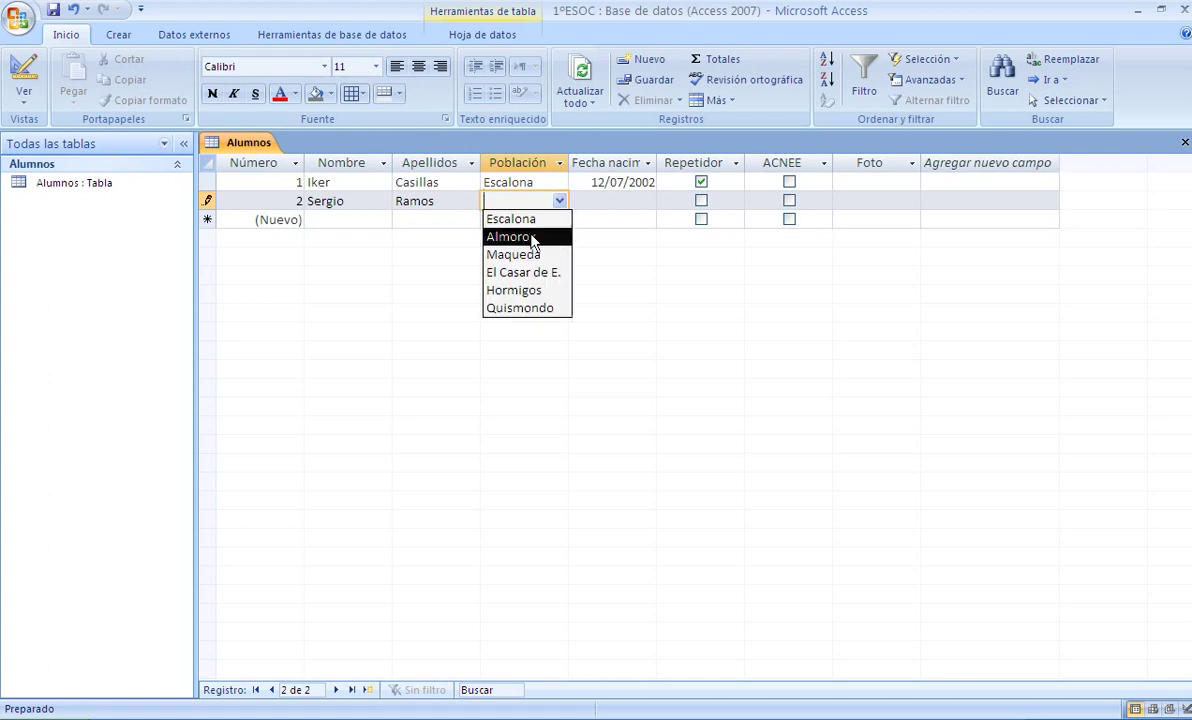
click(500, 236)
Enter the second student's date of birth and mark the student as ACNEE.
click(603, 201)
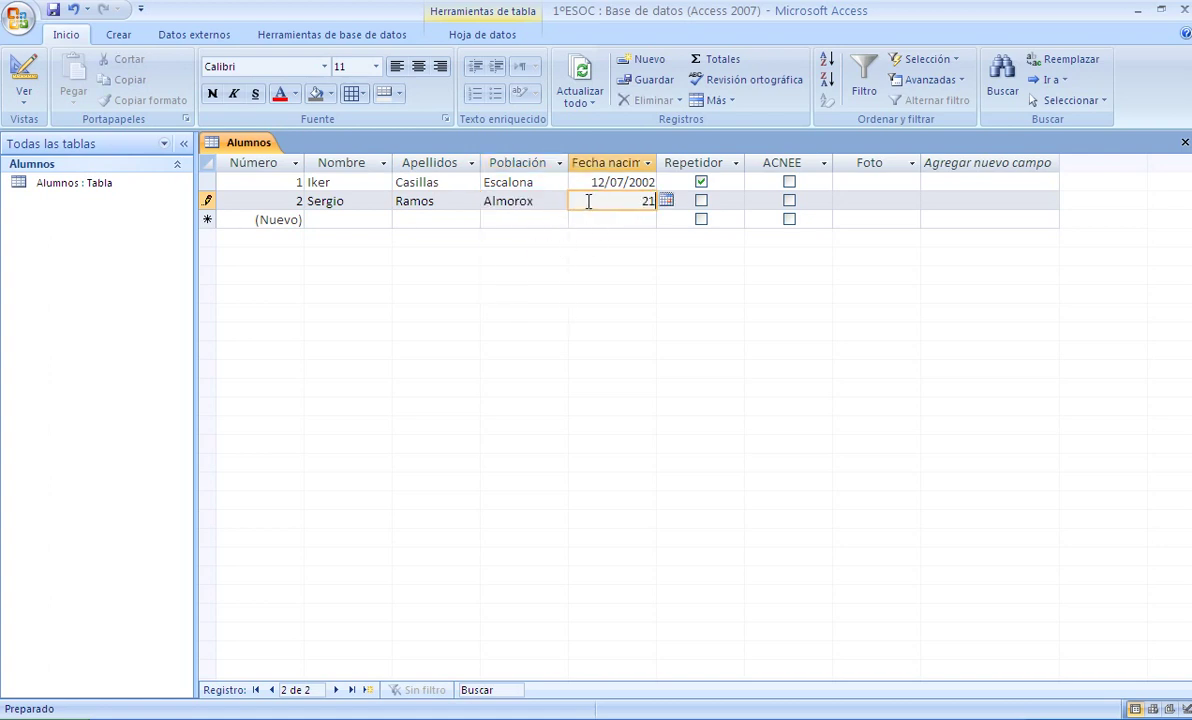
text(21/06/2002)
click(789, 201)
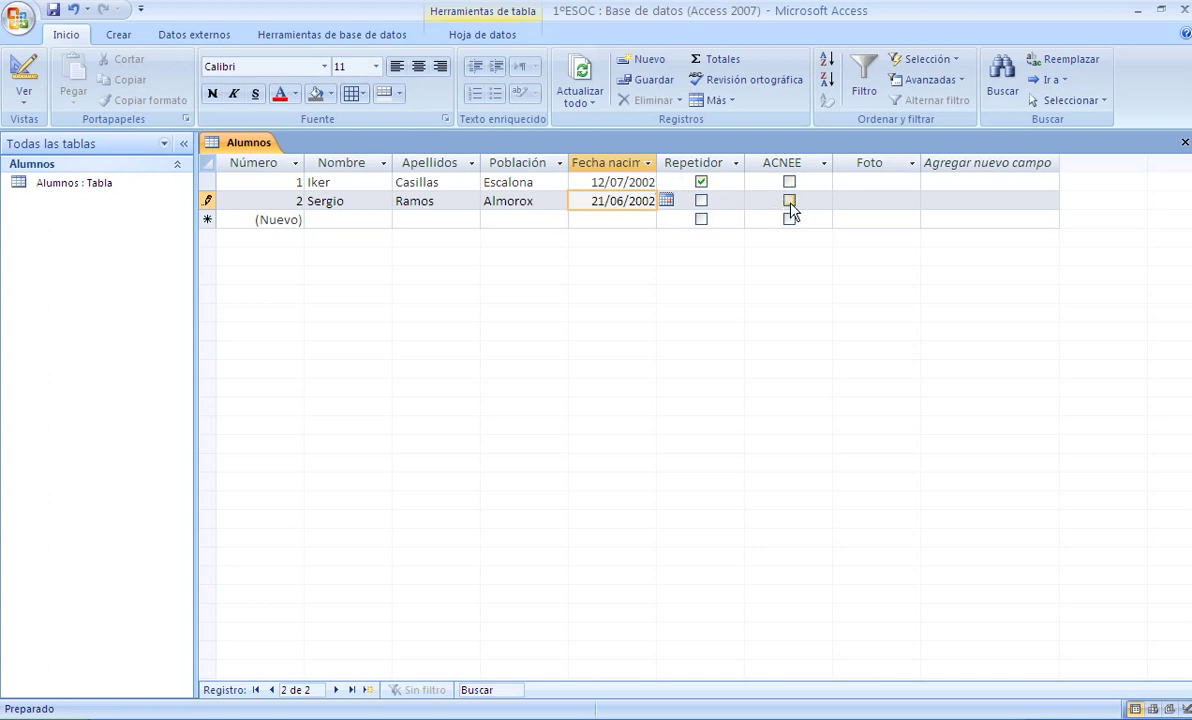
Start the third record with the student's first name and surname, choosing Maqueda as the Población.
click(350, 219)
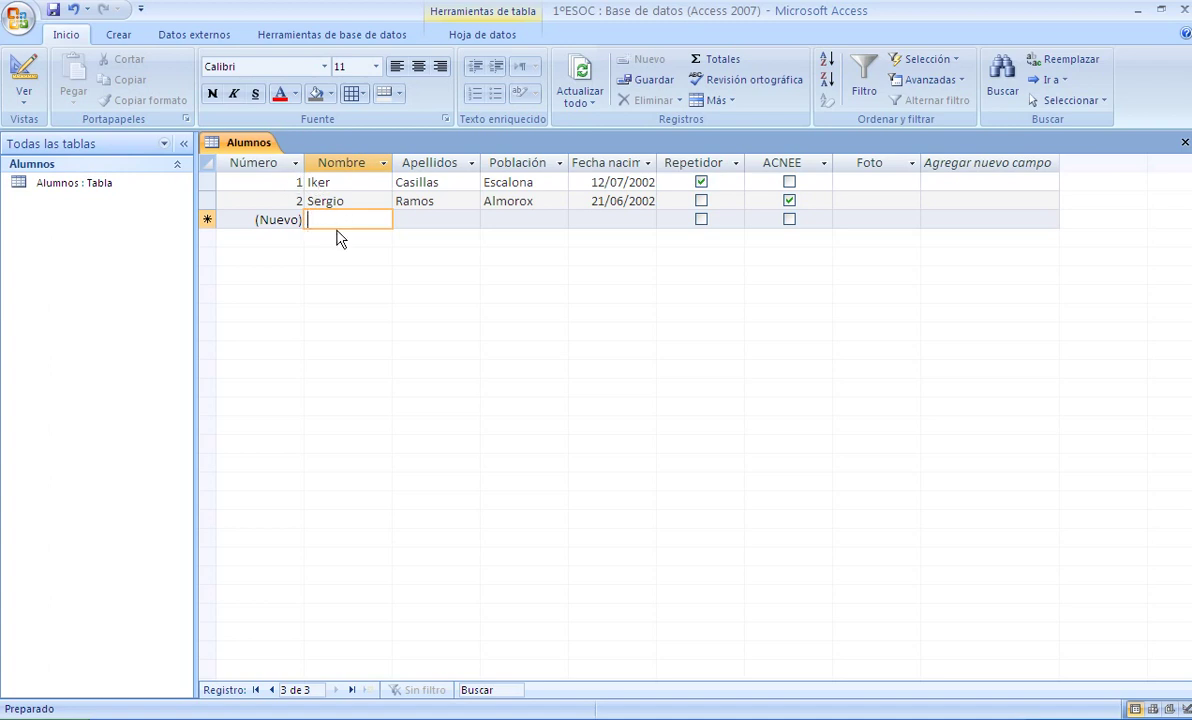
text(Pepe)
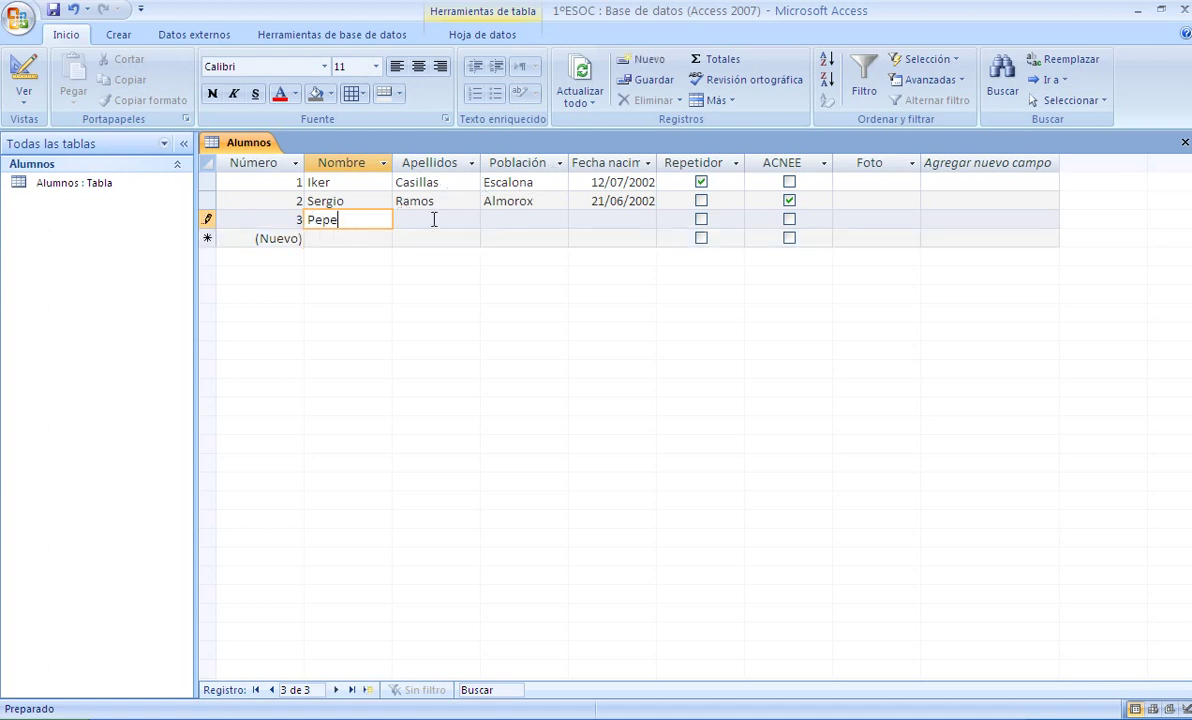
click(434, 219)
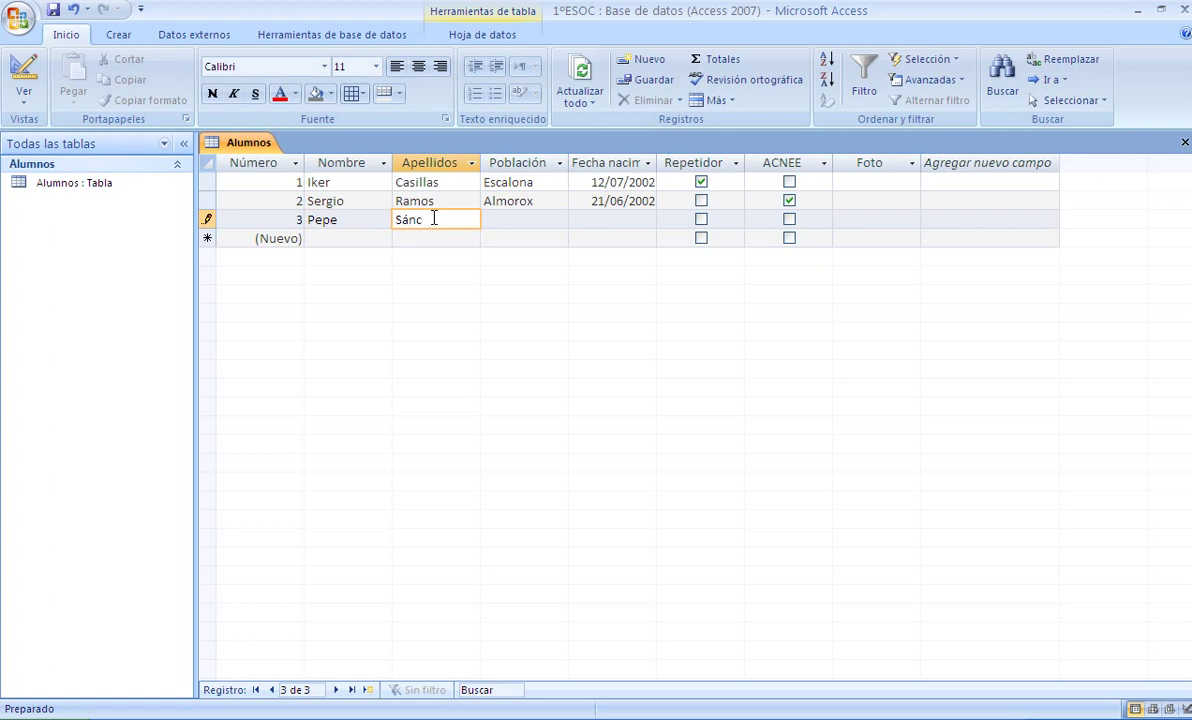
click(530, 220)
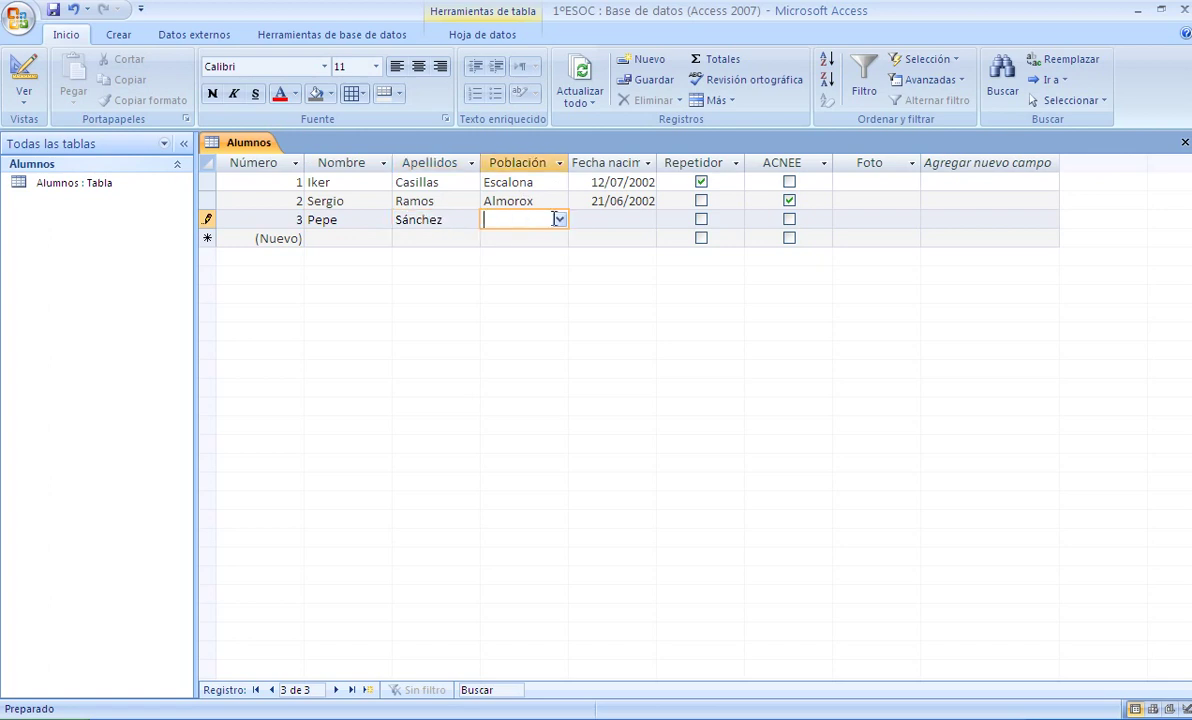
click(560, 220)
click(535, 273)
Enter the third student's date of birth and save the Alumnos table.
click(615, 220)
text(1)
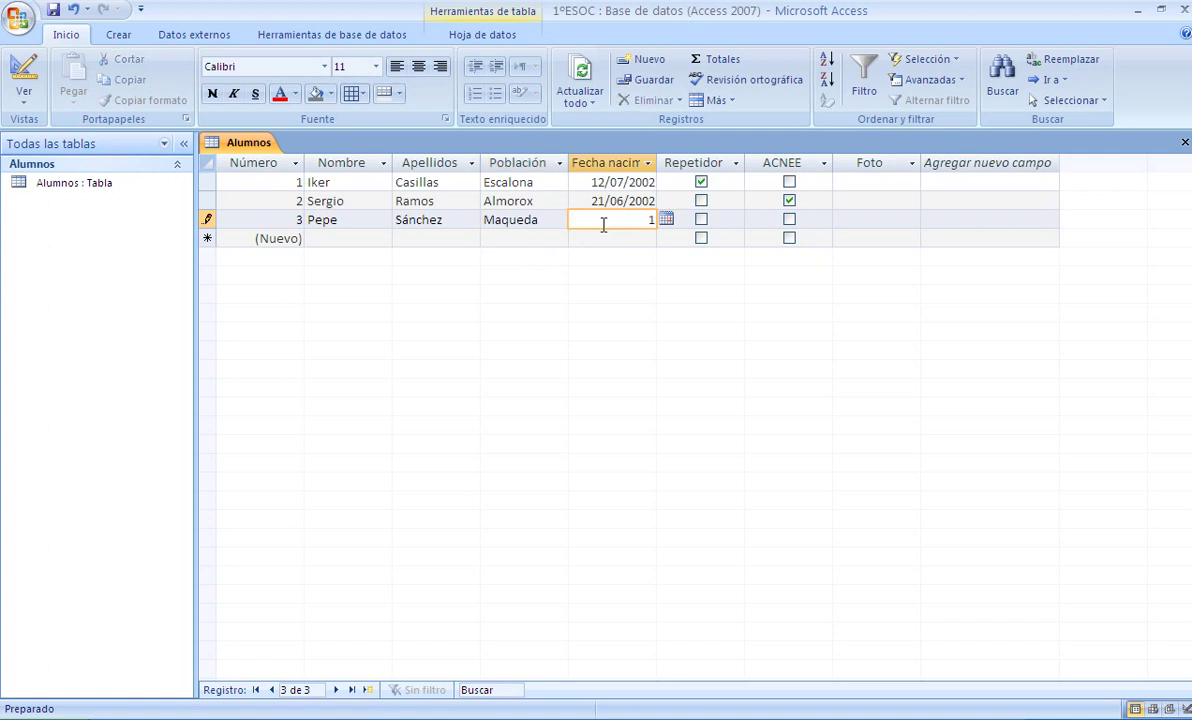
text(2/08/2002)
click(531, 220)
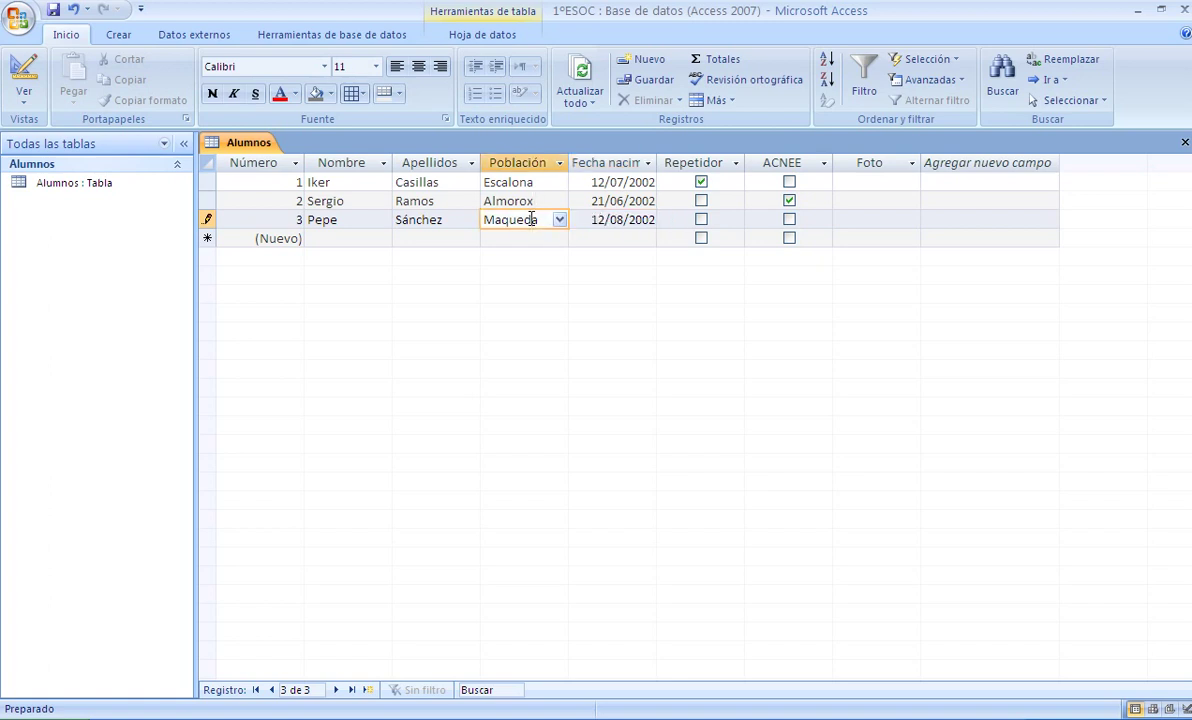
click(54, 10)
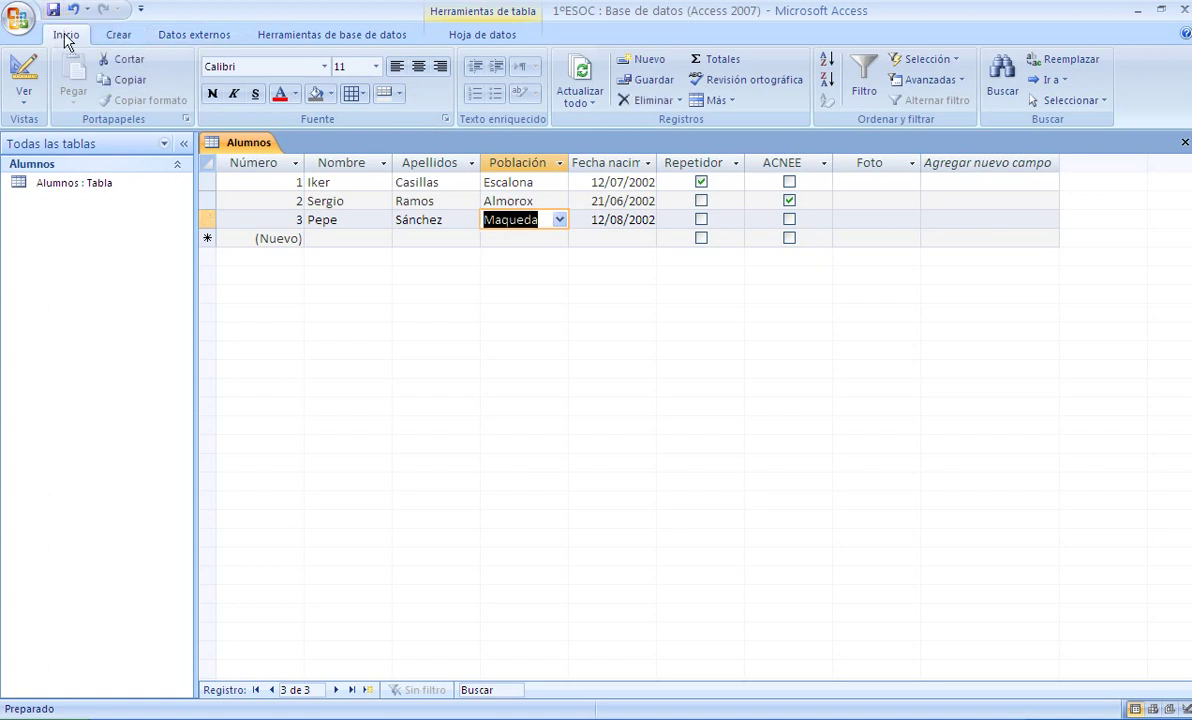
click(441, 238)
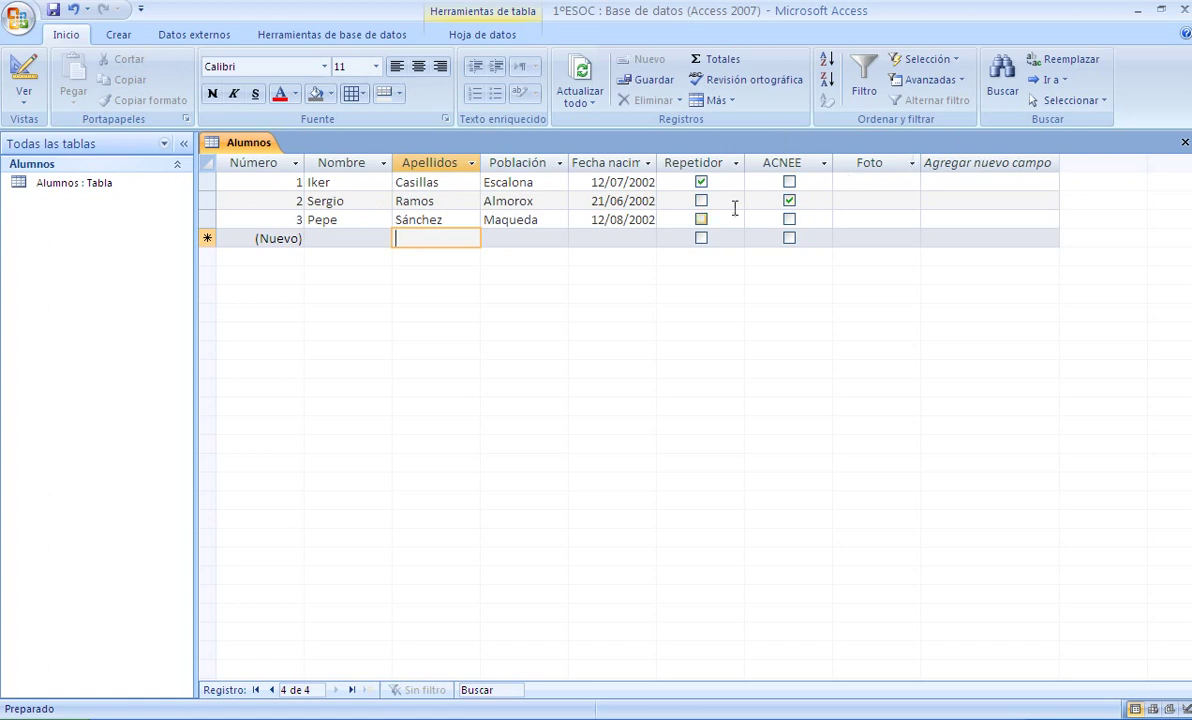
Switch to the Notas2 workbook in Excel and examine its INDICADOR columns, the first student's marks and the GLOBAL formula, closing the workbook when finished.
click(1148, 10)
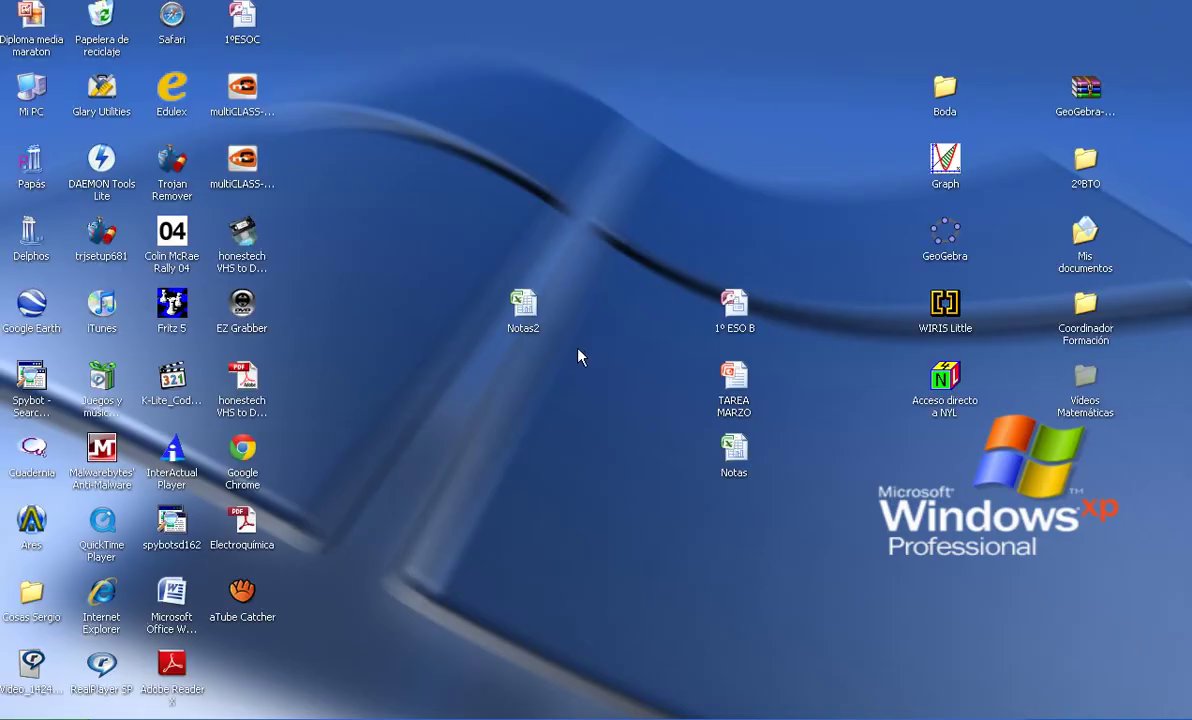
double_click(525, 308)
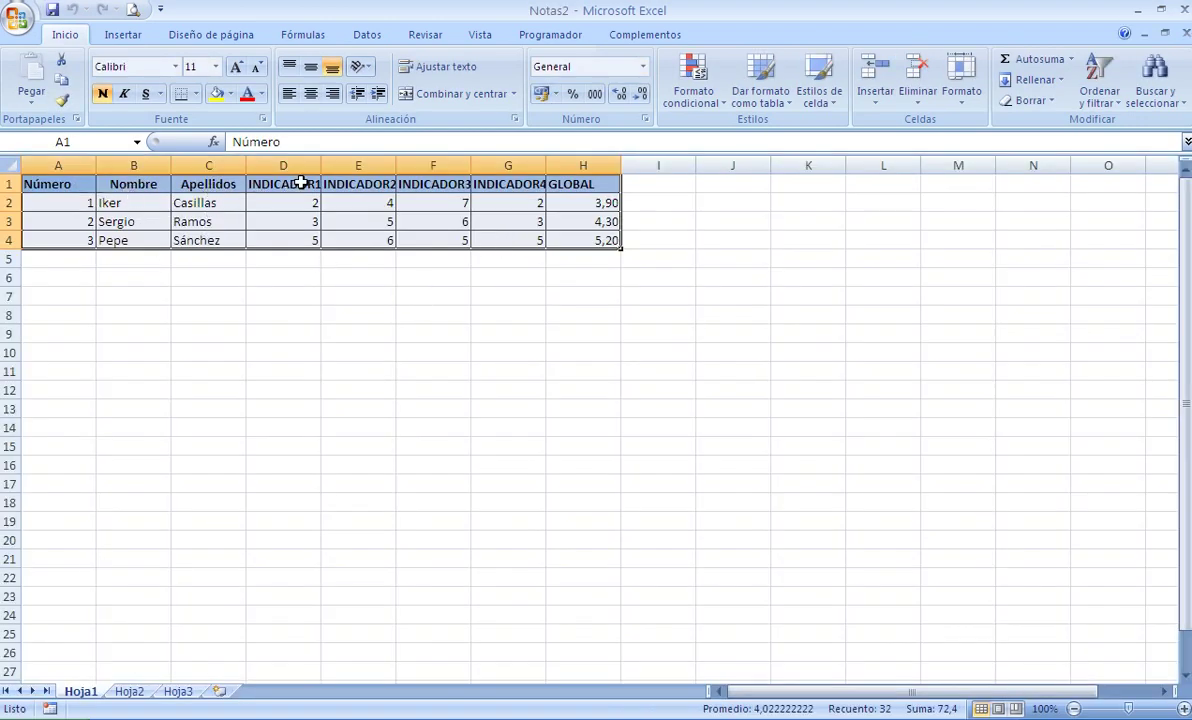
click(300, 183)
click(358, 185)
click(429, 184)
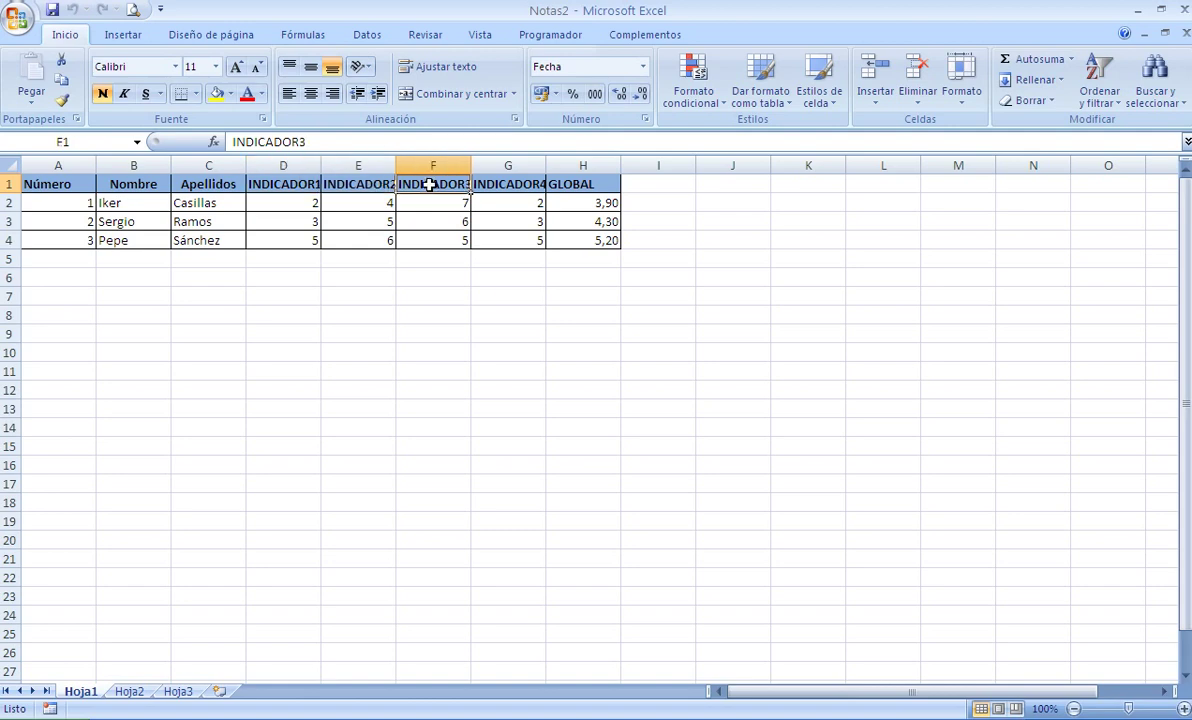
click(476, 183)
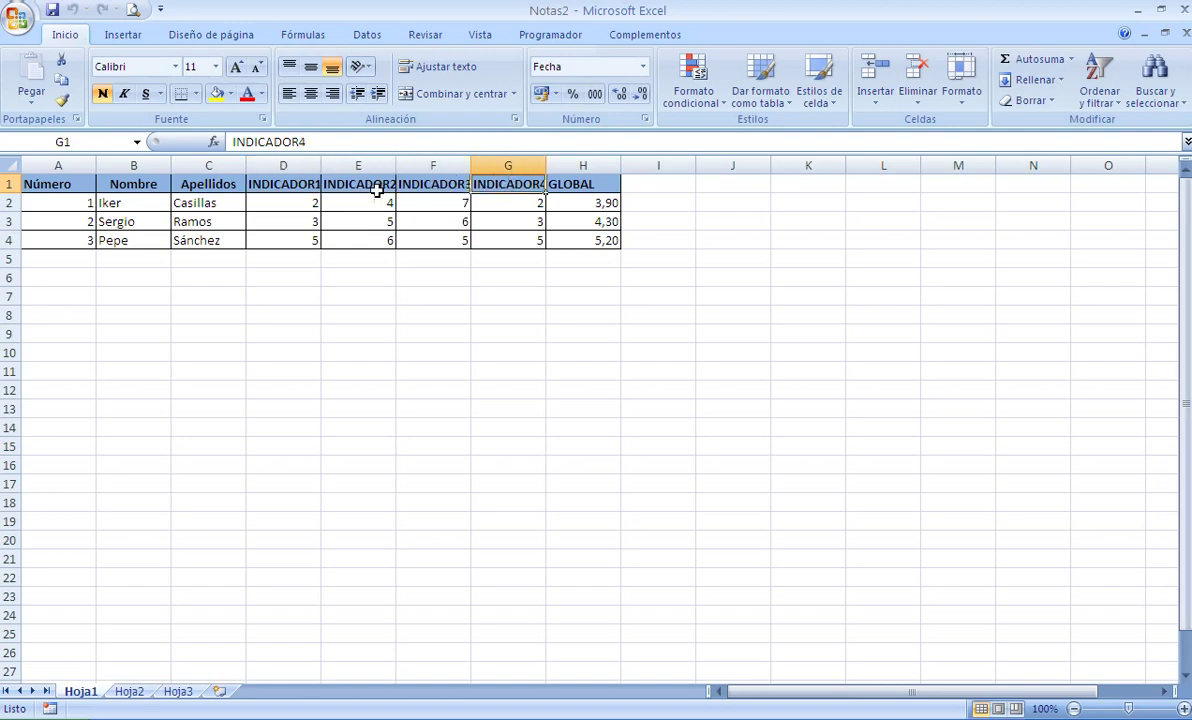
click(290, 203)
click(346, 202)
click(430, 202)
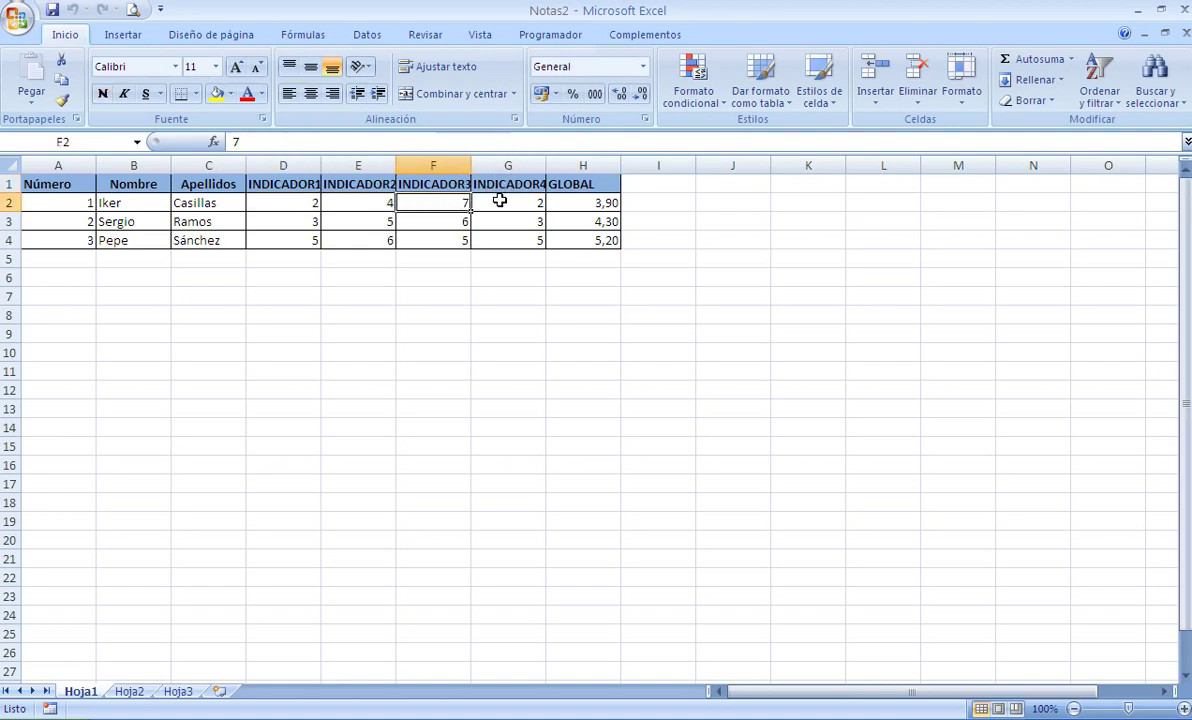
click(499, 200)
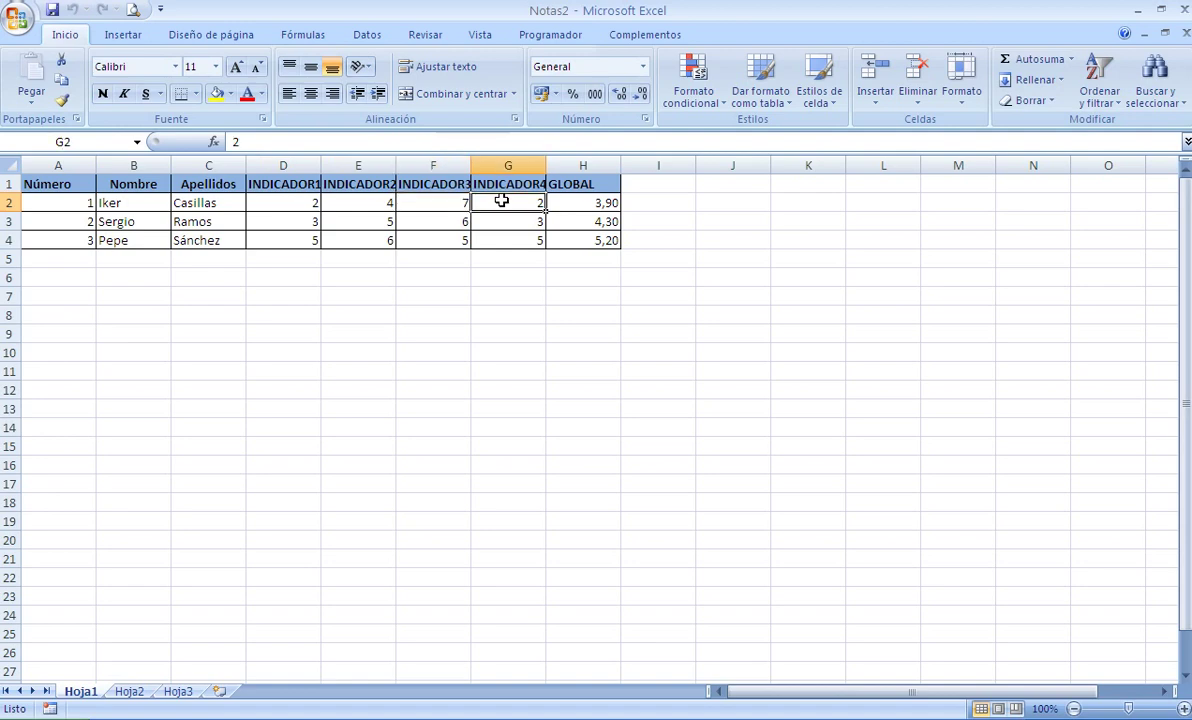
click(588, 203)
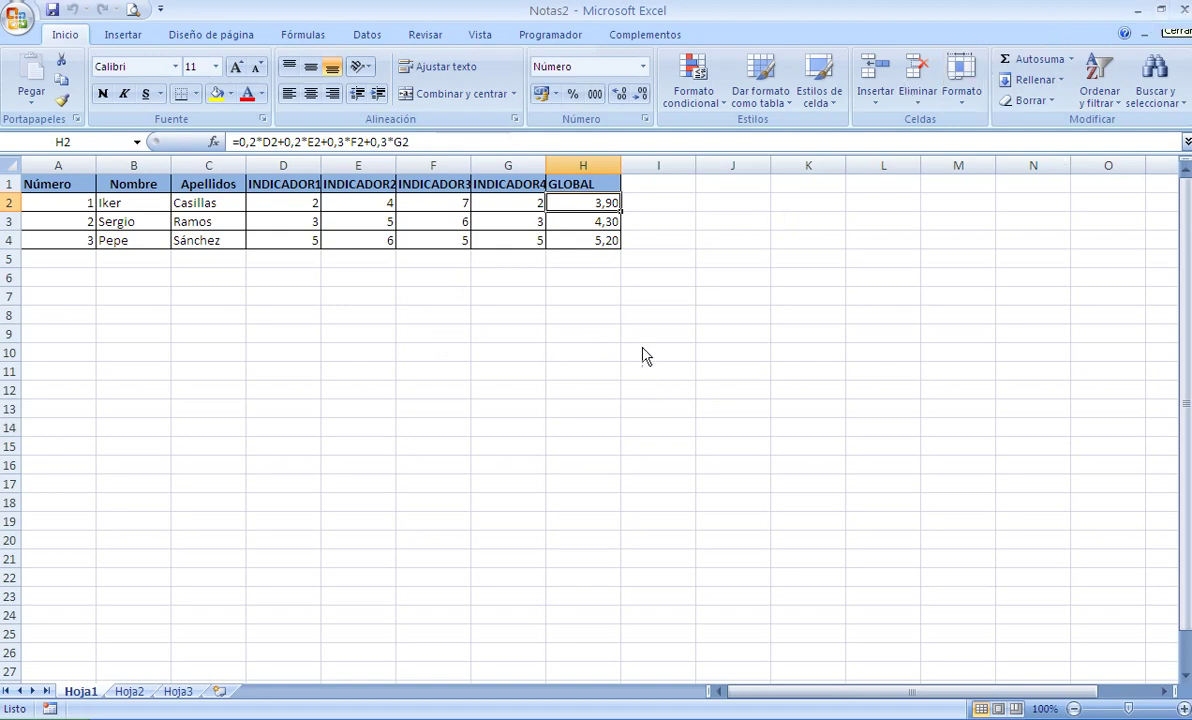
click(1185, 10)
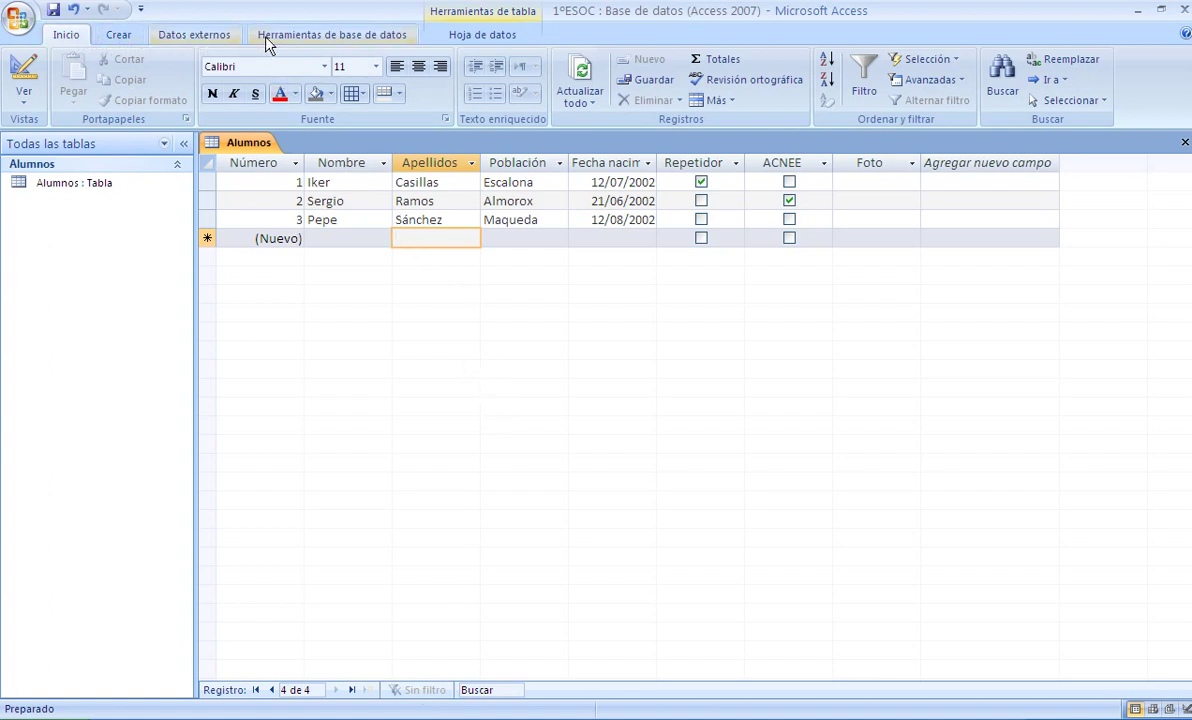
Set up an external Excel data source as a linked table, choosing the Notas2 workbook from the desktop (Escritorio).
click(199, 40)
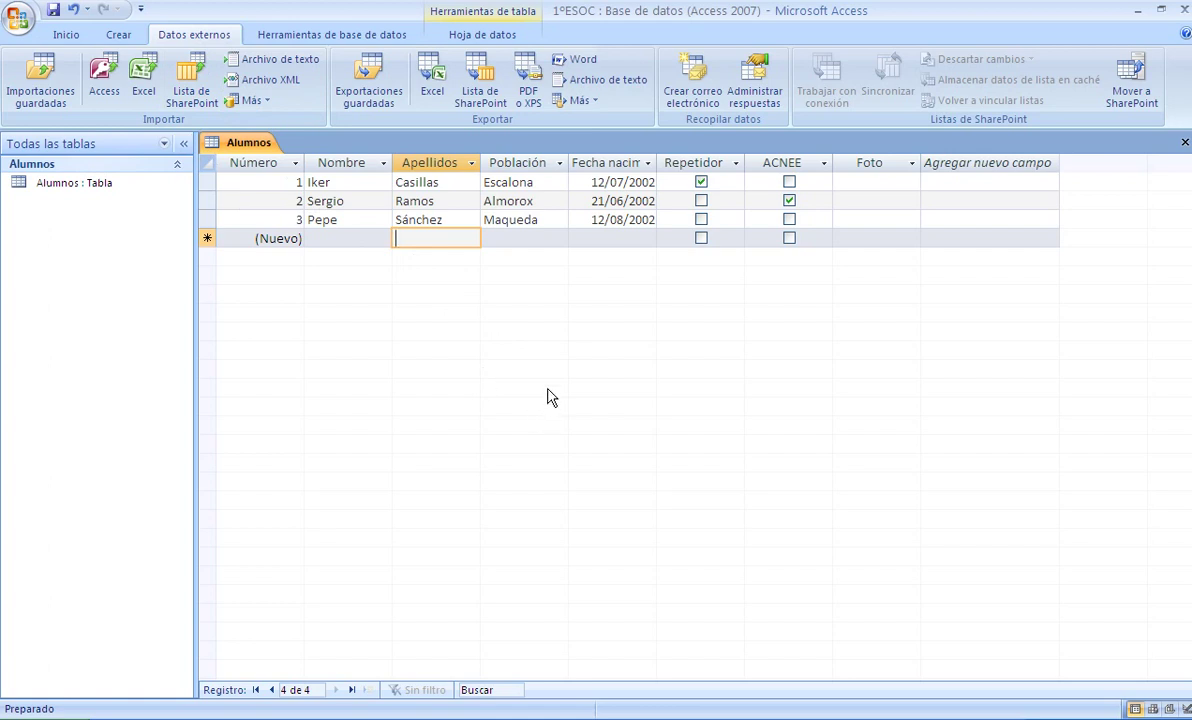
click(135, 85)
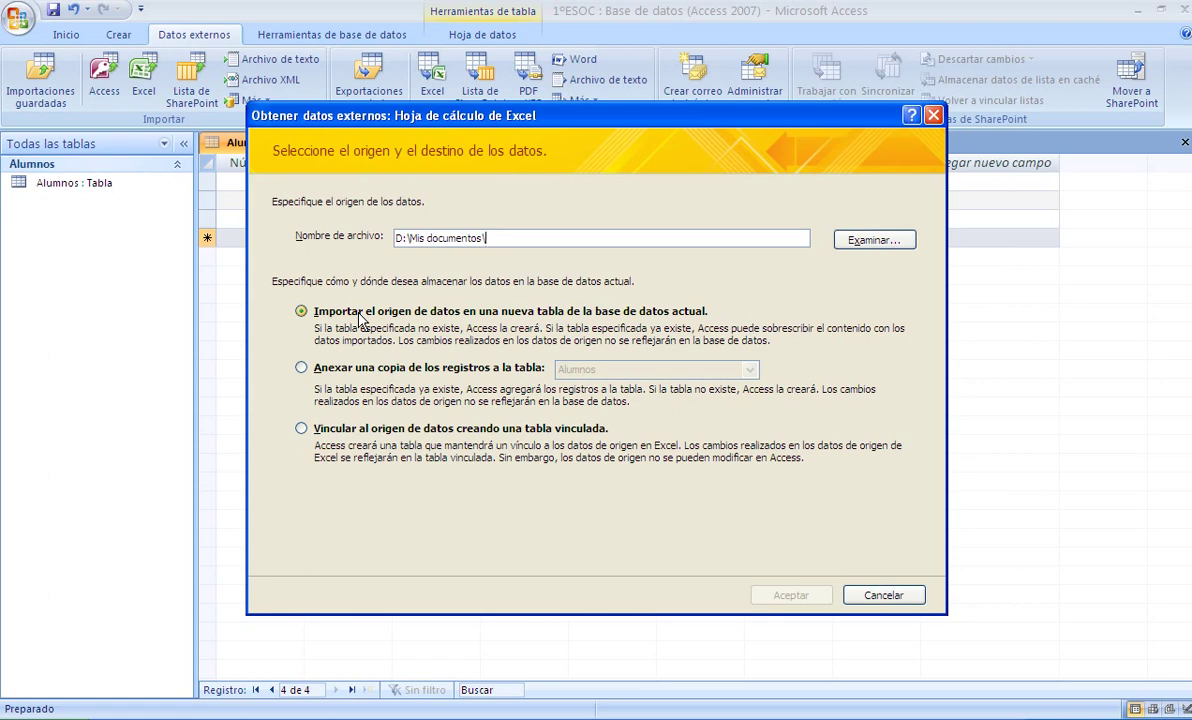
click(302, 429)
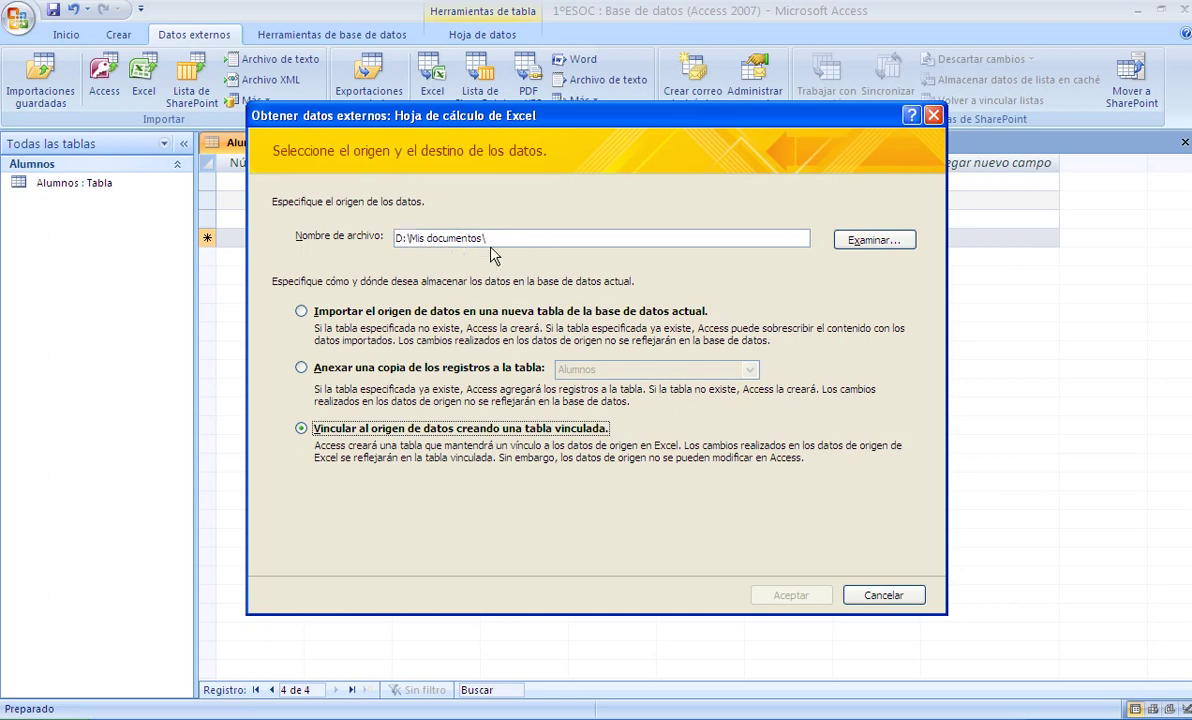
click(866, 242)
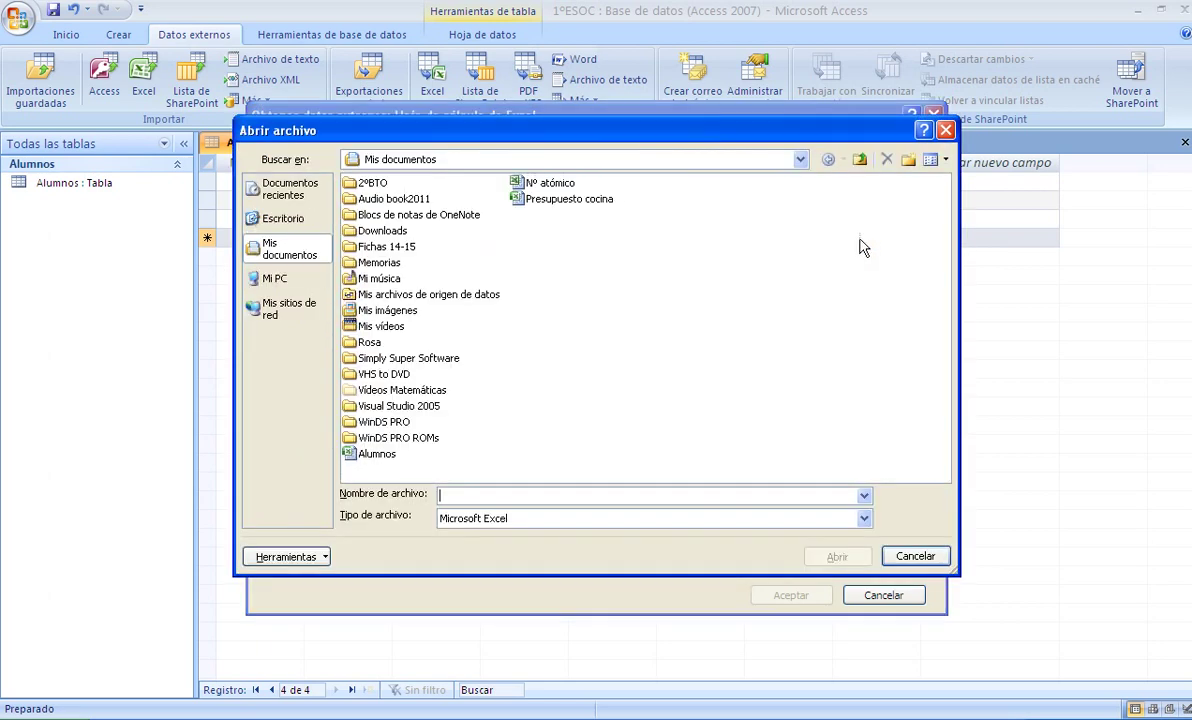
click(280, 218)
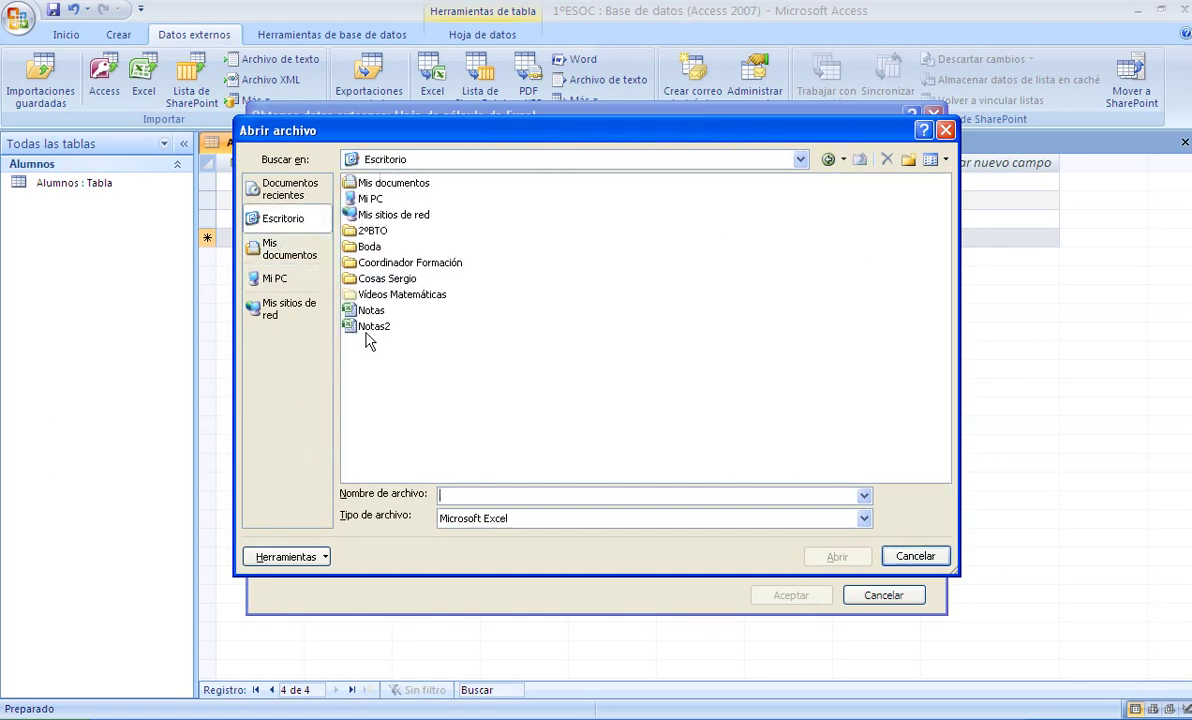
click(376, 327)
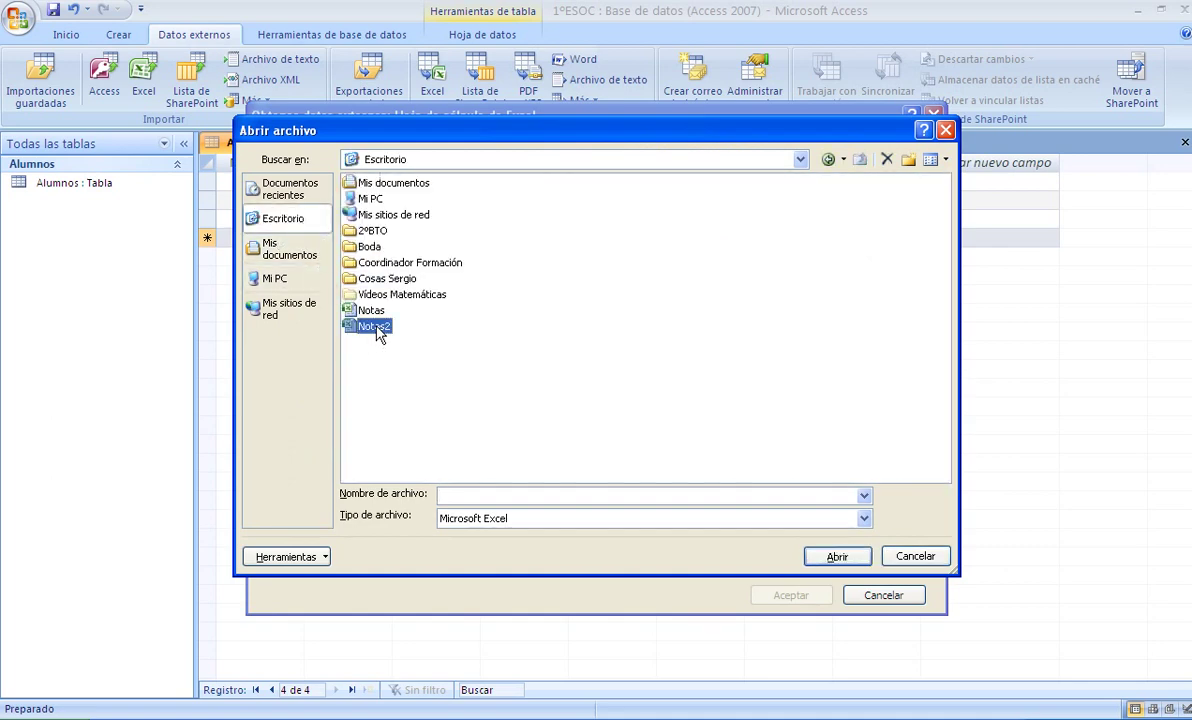
click(837, 557)
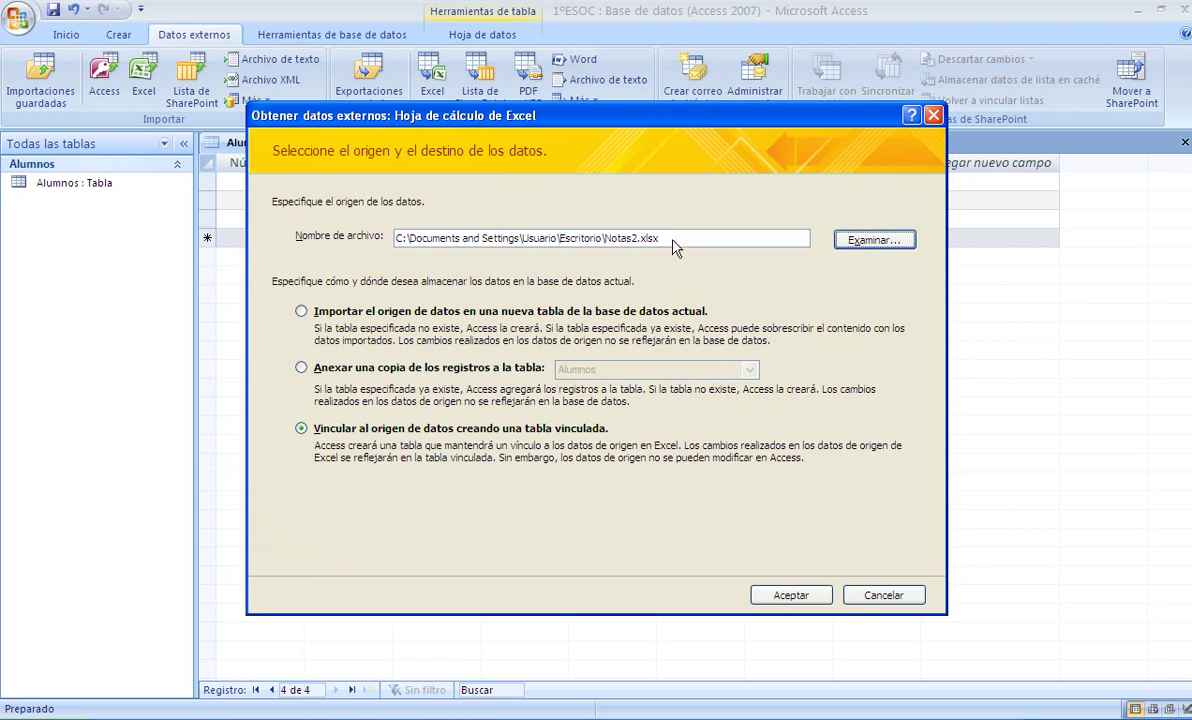
Link worksheet Hoja1 with its first row as column headings, name the linked table Notas2, and open it.
click(791, 598)
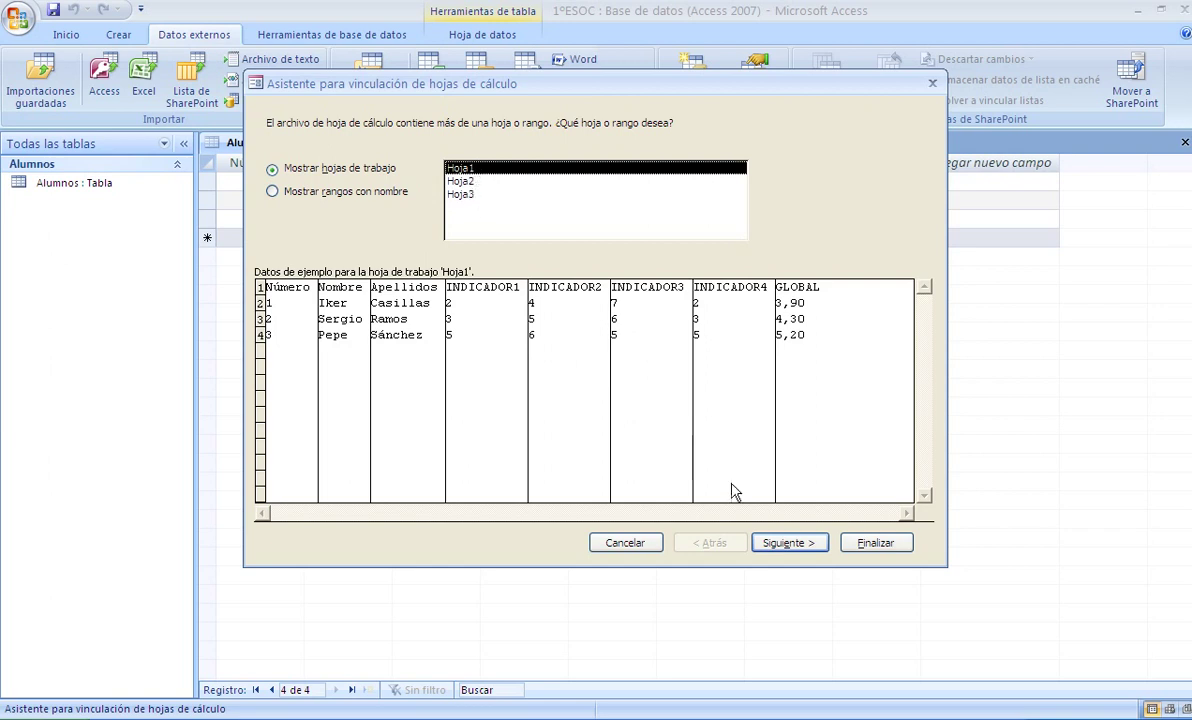
click(790, 544)
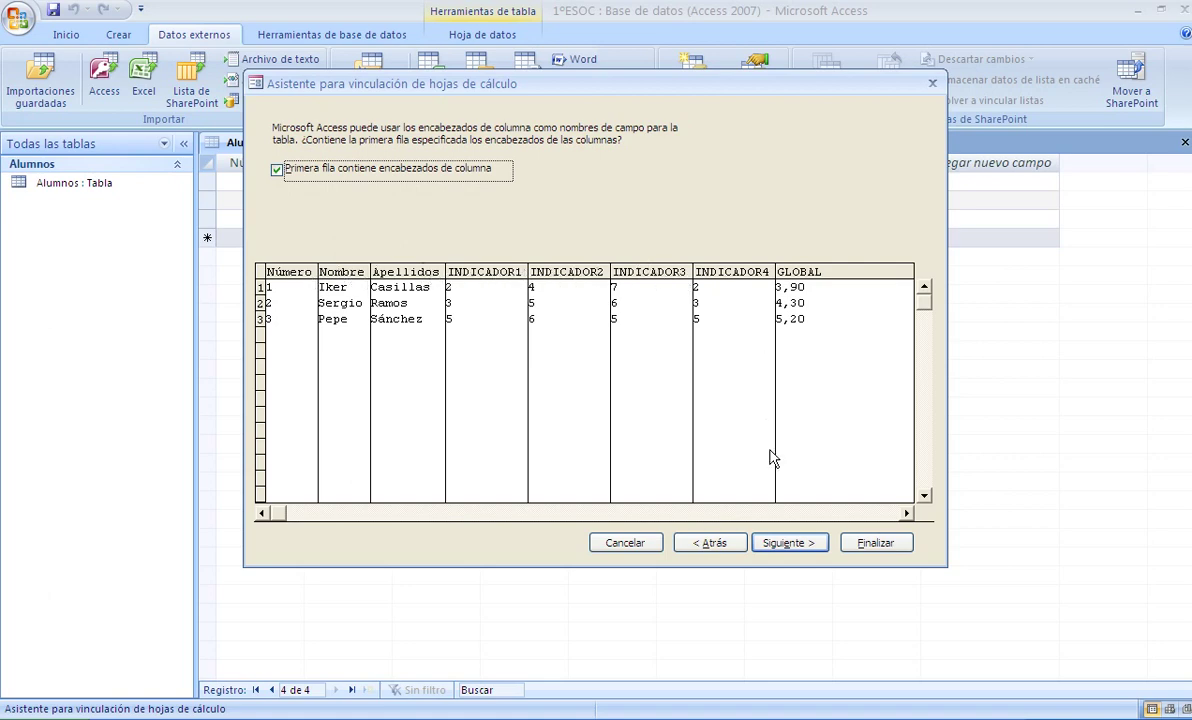
click(788, 543)
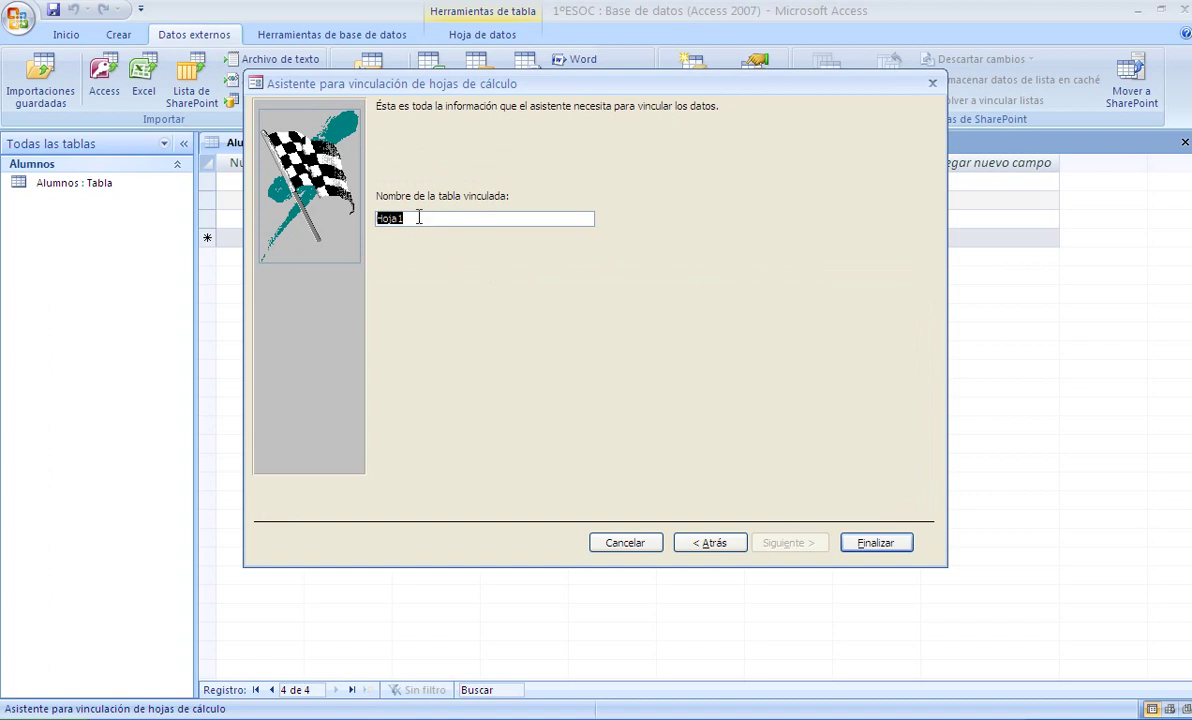
key(BackSpace)
click(872, 543)
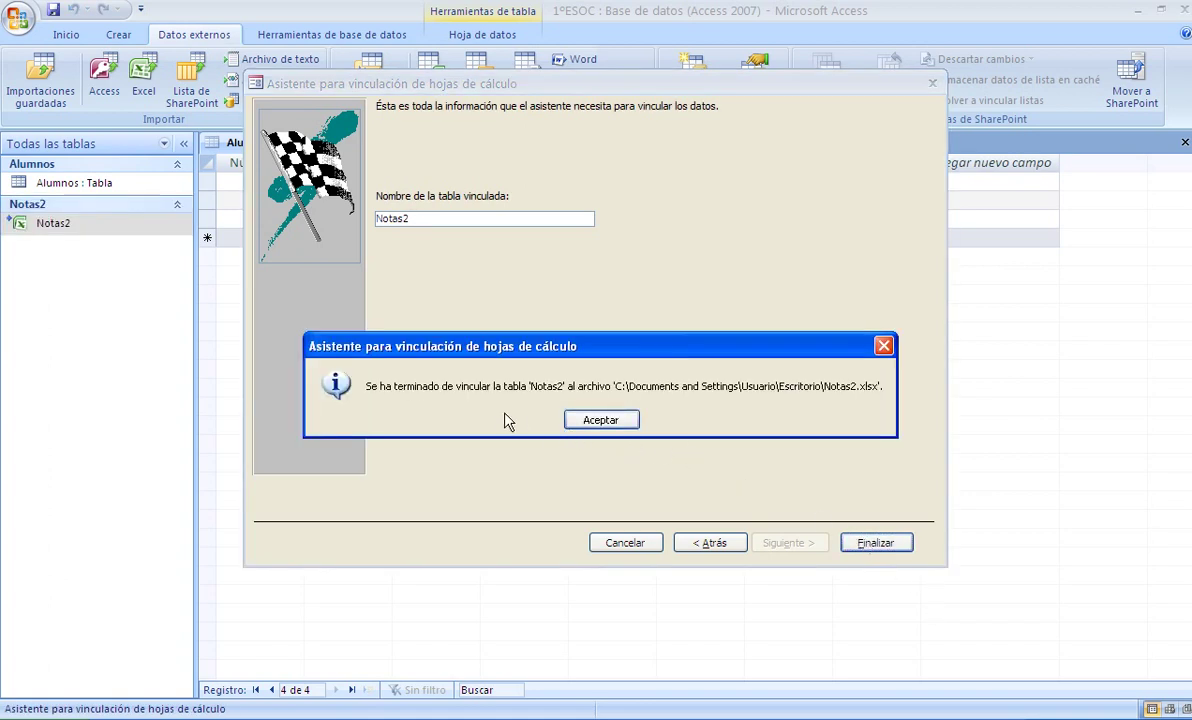
click(598, 420)
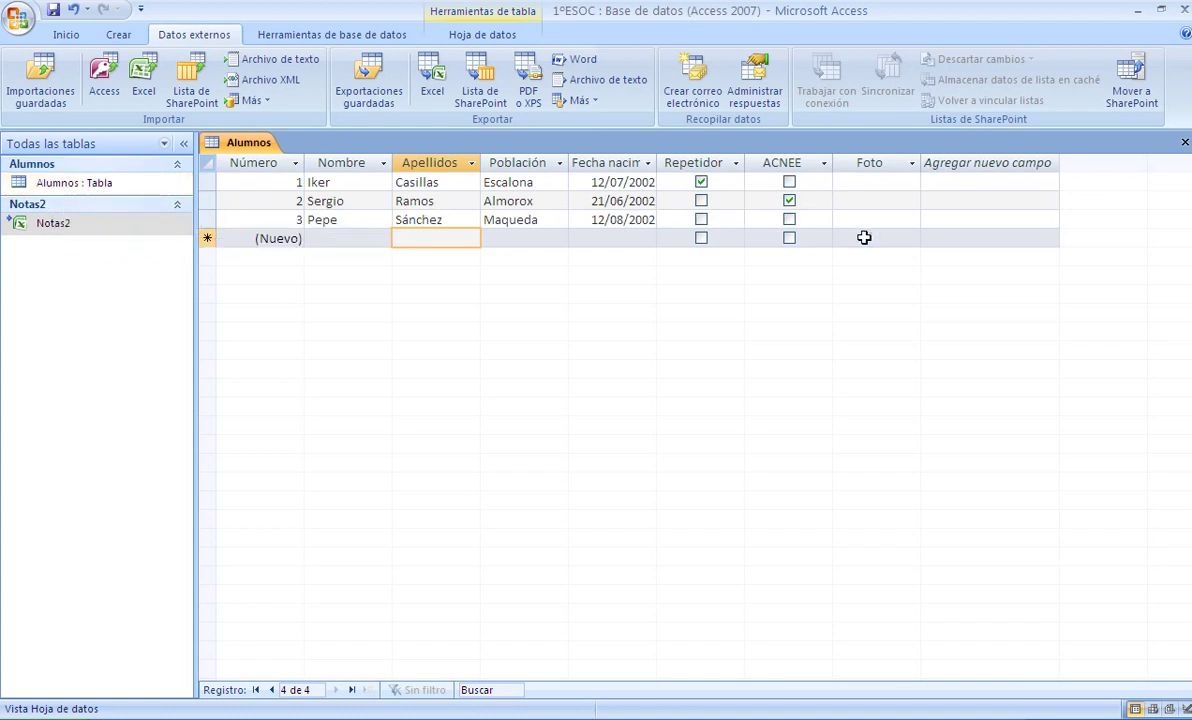
double_click(55, 226)
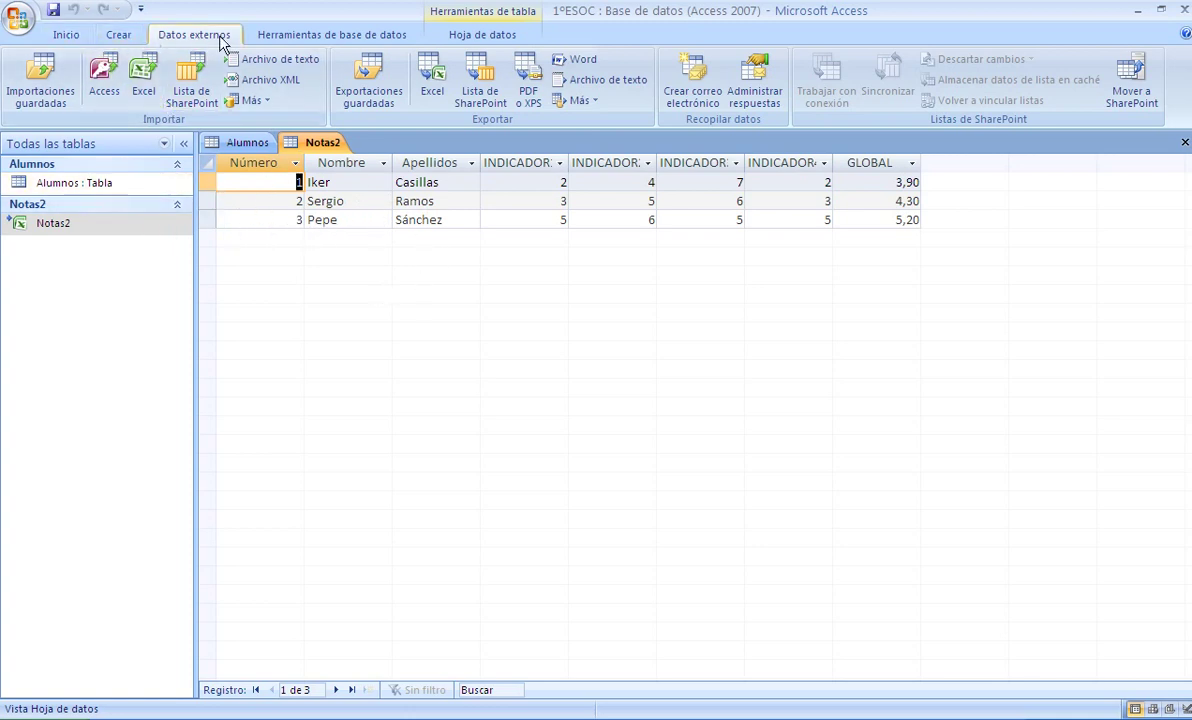
Open the database relationships and add the Alumnos and Notas2 tables to the layout.
click(307, 36)
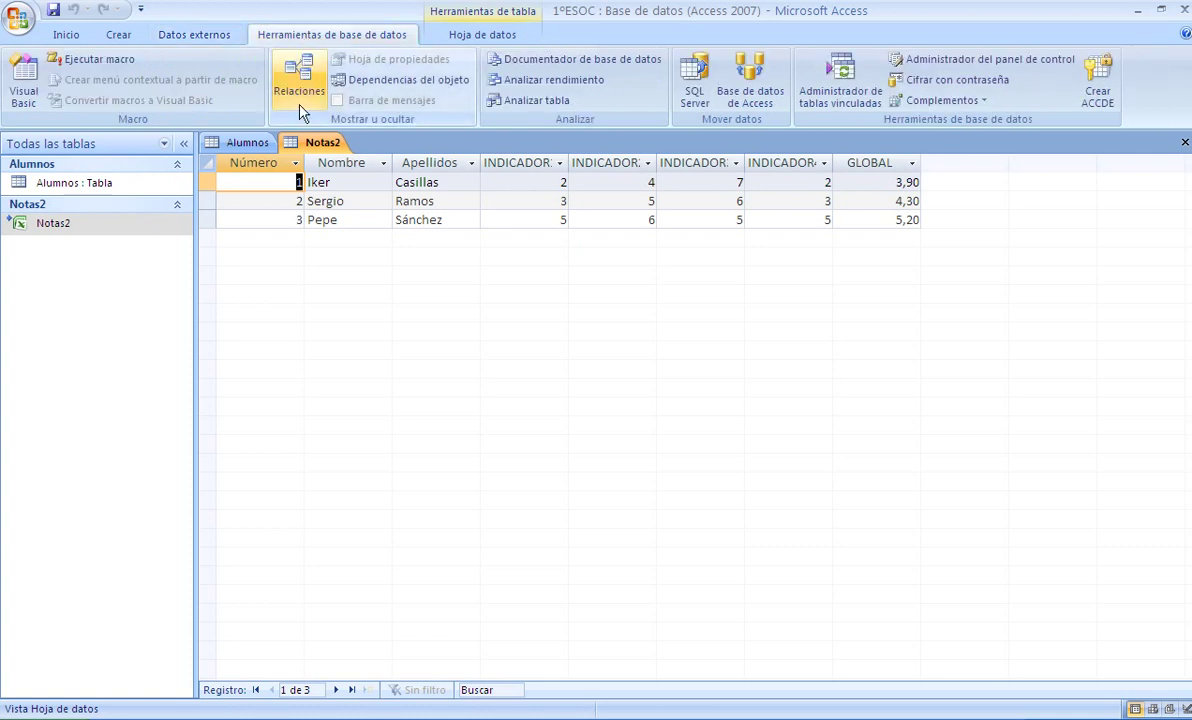
click(300, 85)
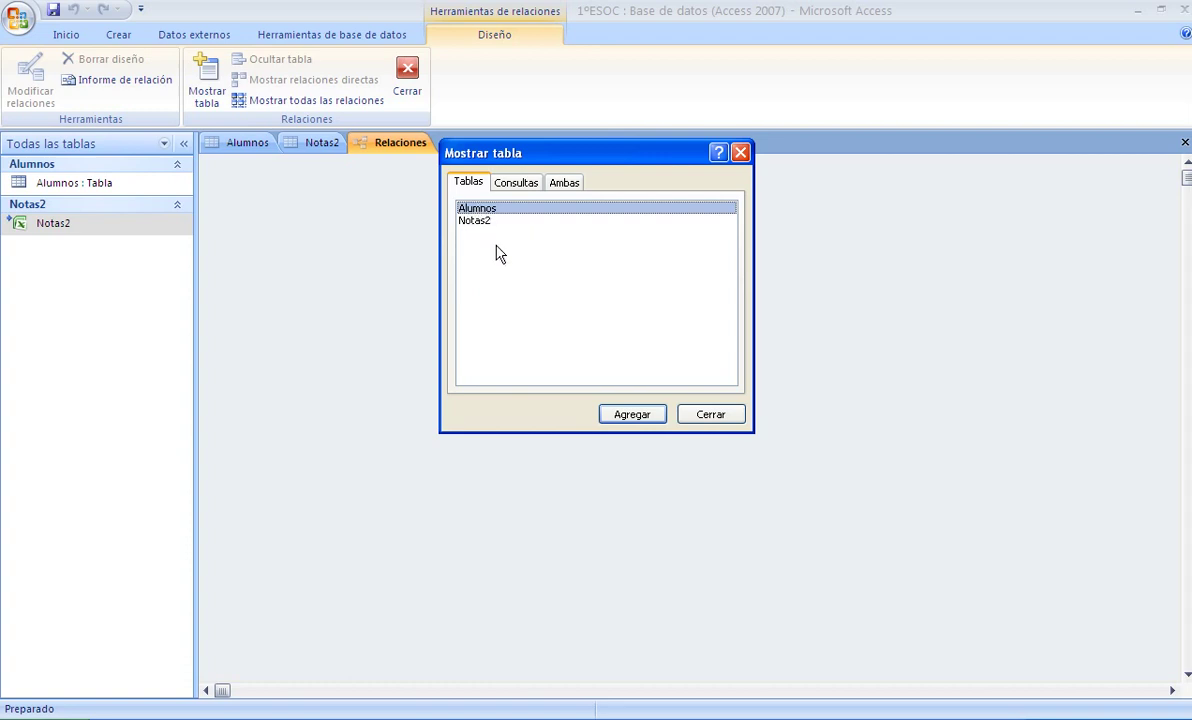
click(630, 414)
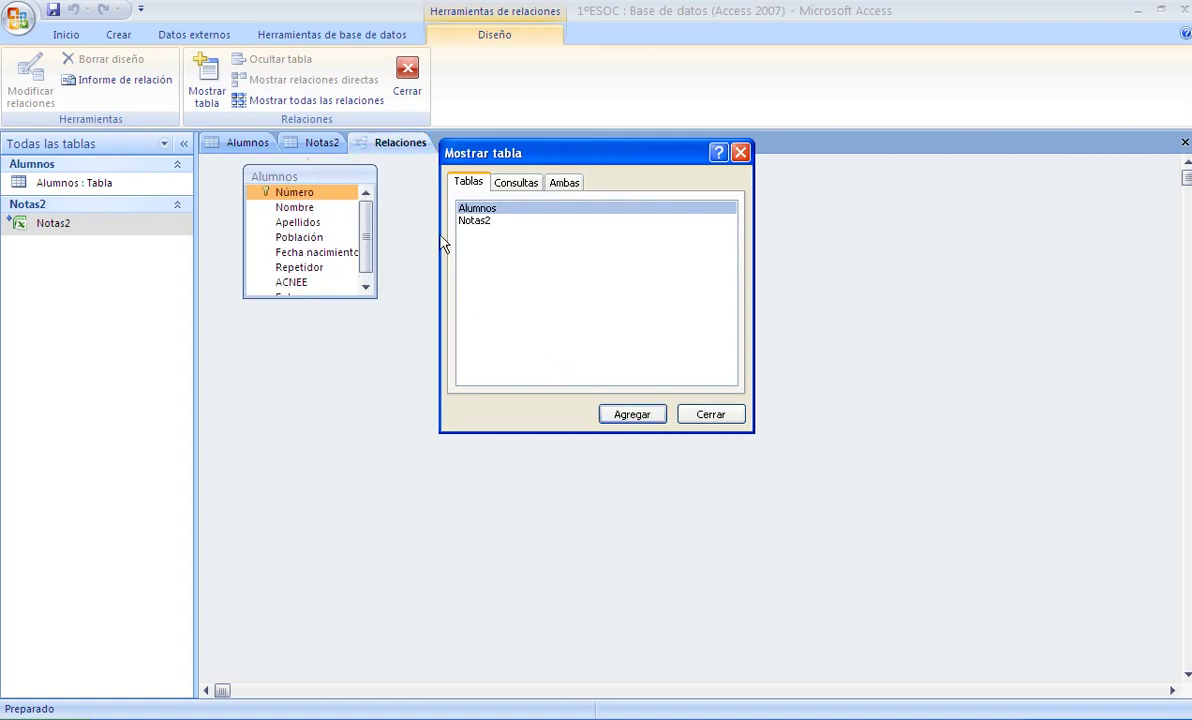
click(478, 221)
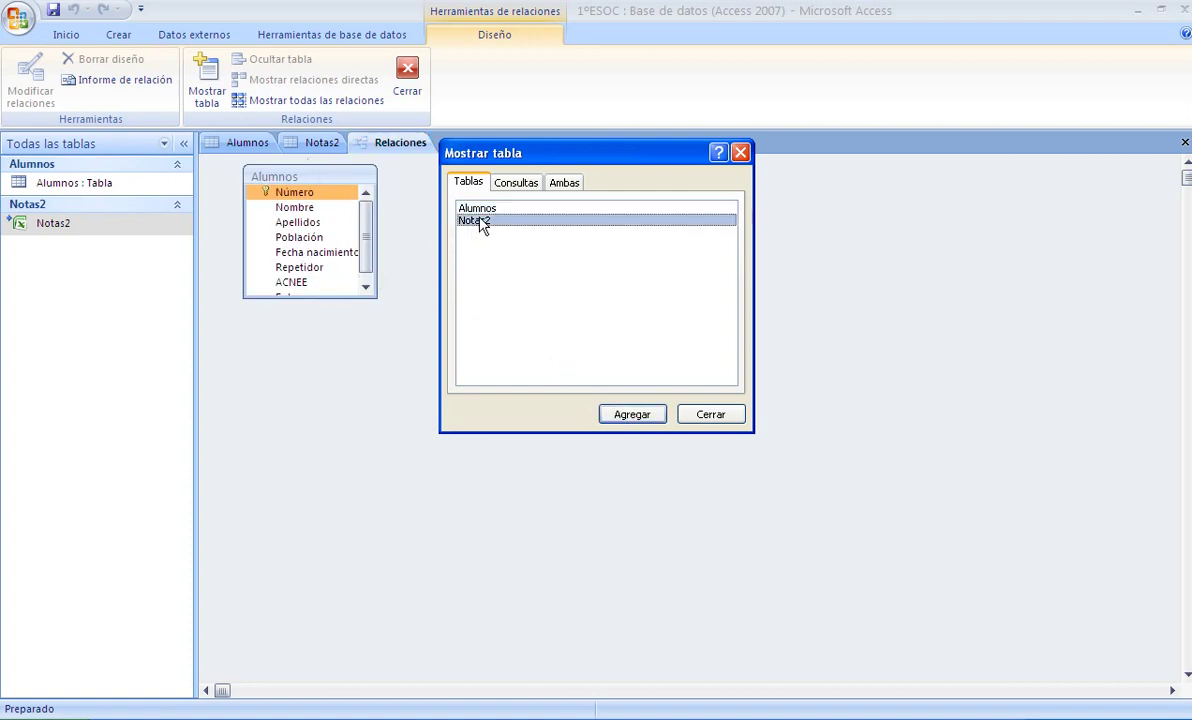
click(630, 414)
drag(700, 152, 927, 190)
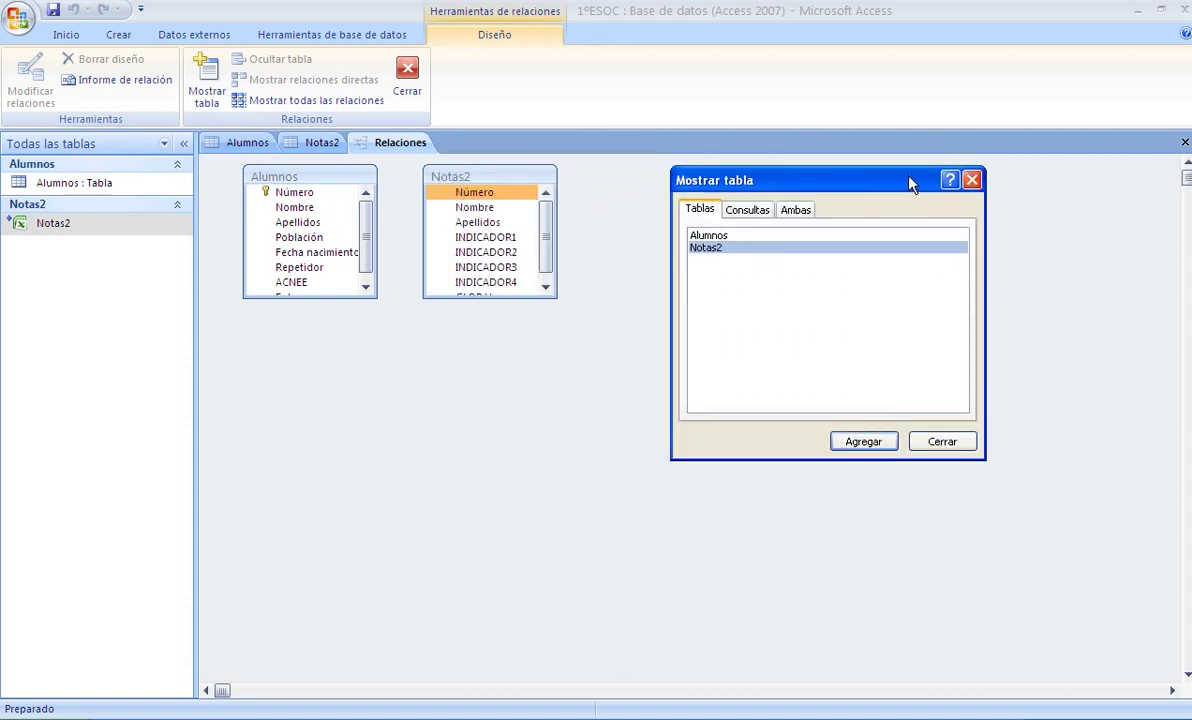
click(972, 180)
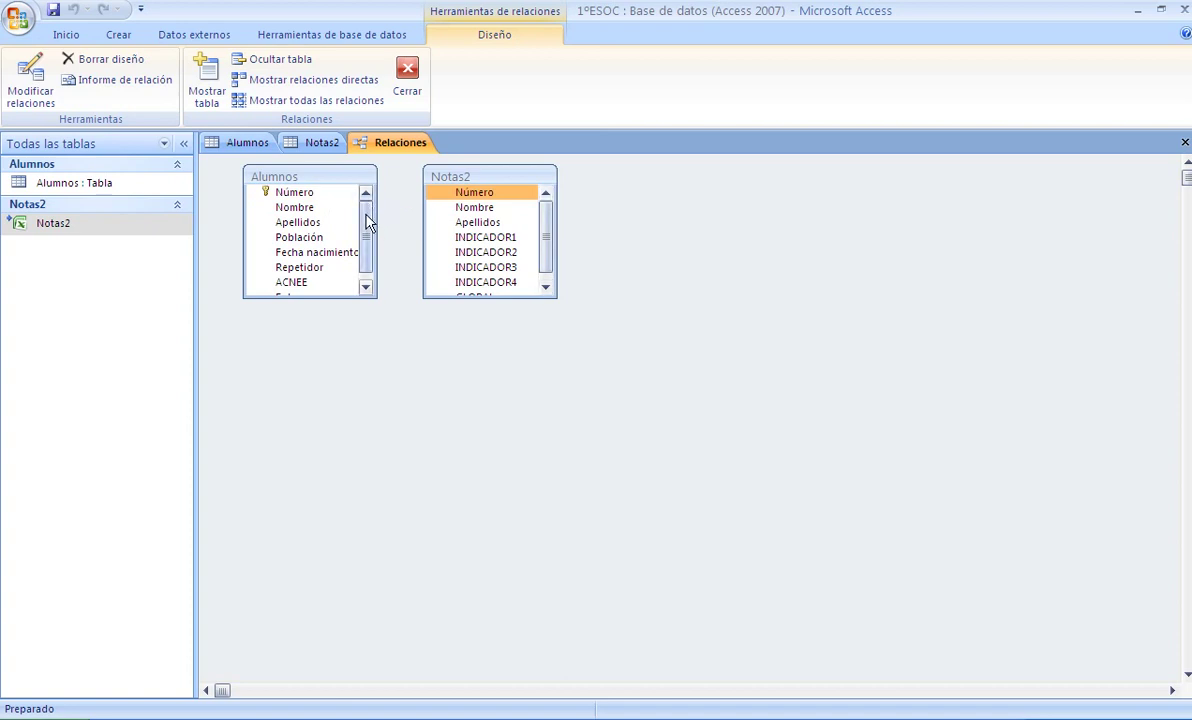
Create a relationship from the Número field of Alumnos to Número in Notas2, then save and close the relationships.
click(323, 209)
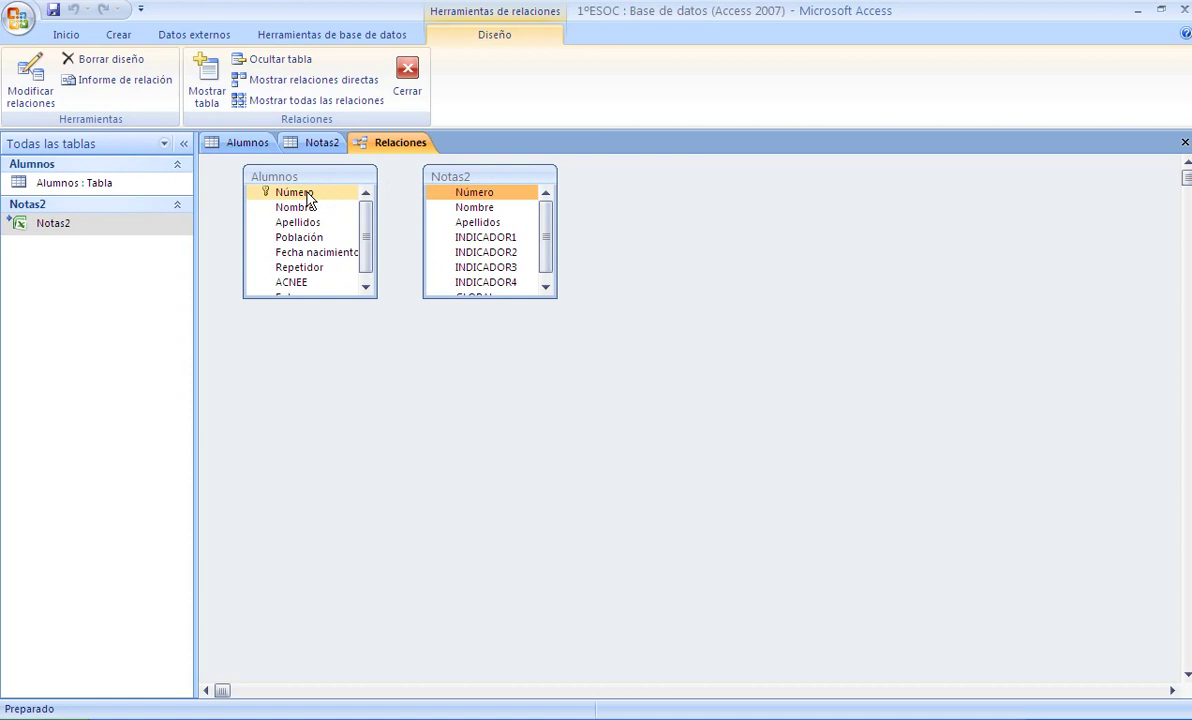
drag(307, 196, 476, 191)
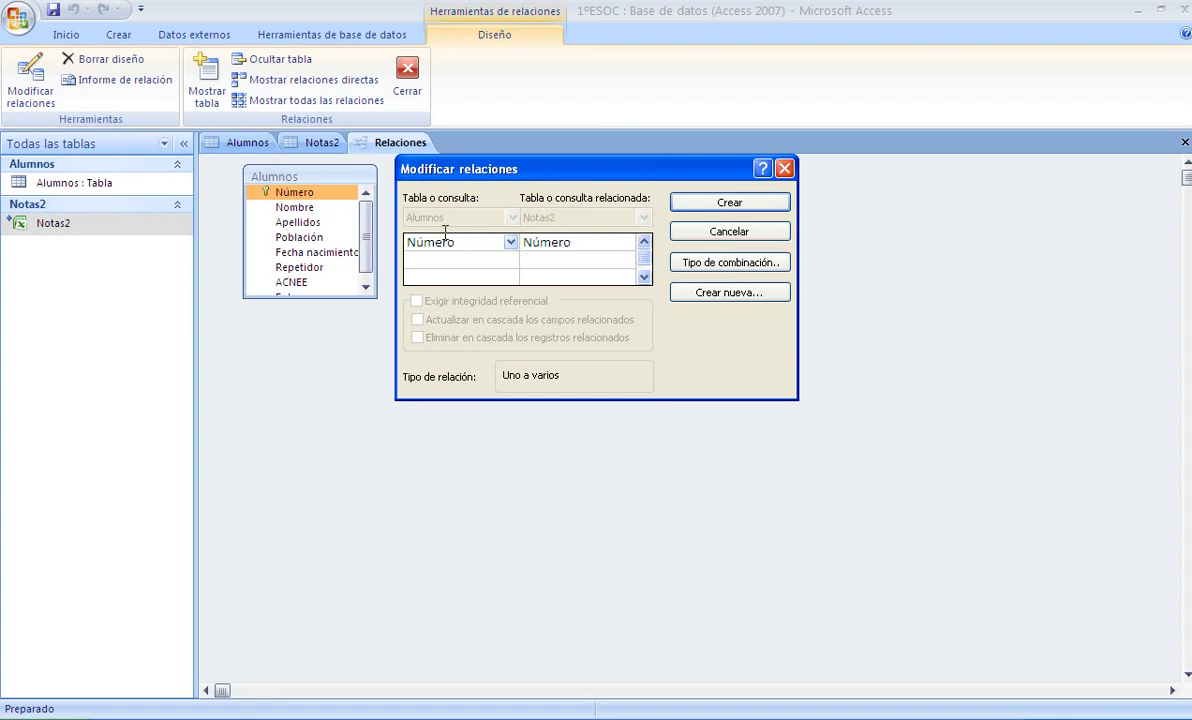
click(688, 205)
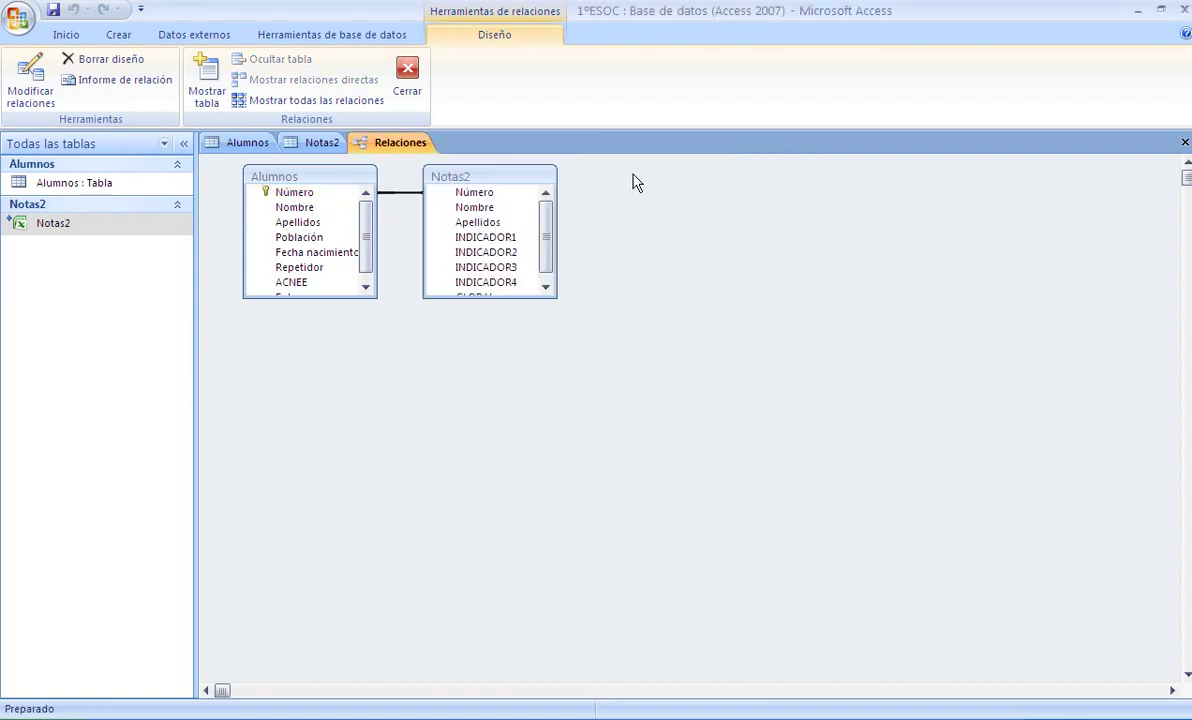
click(390, 190)
click(55, 12)
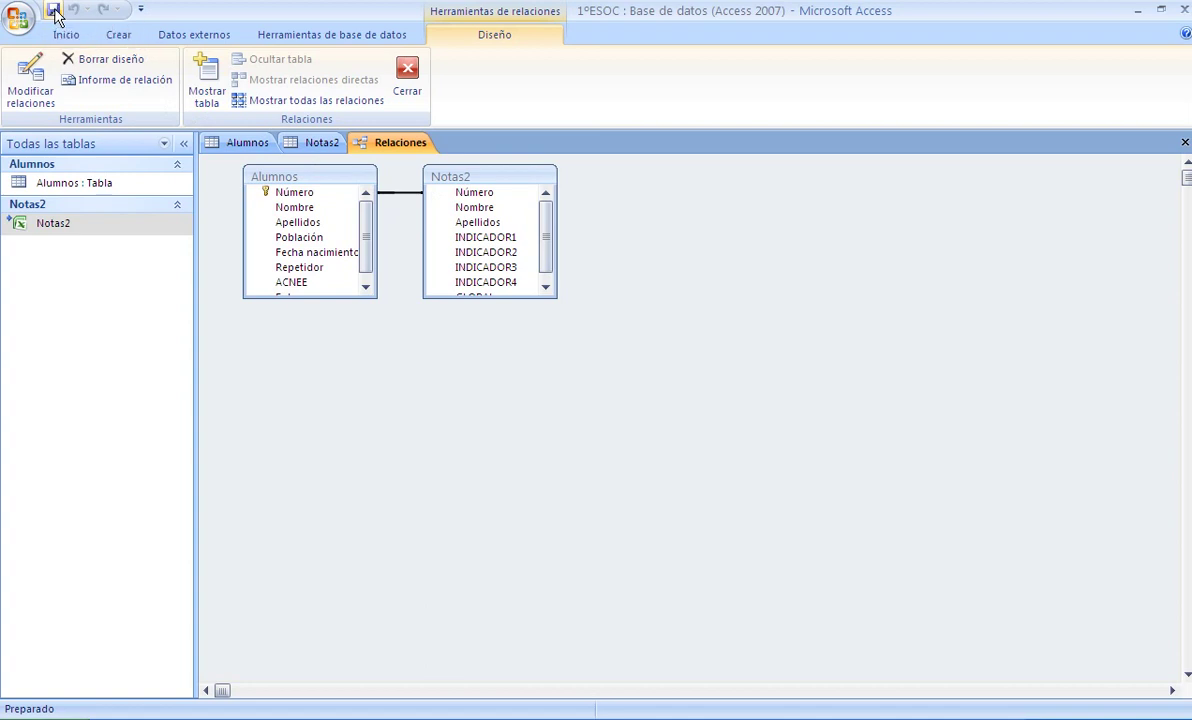
click(410, 72)
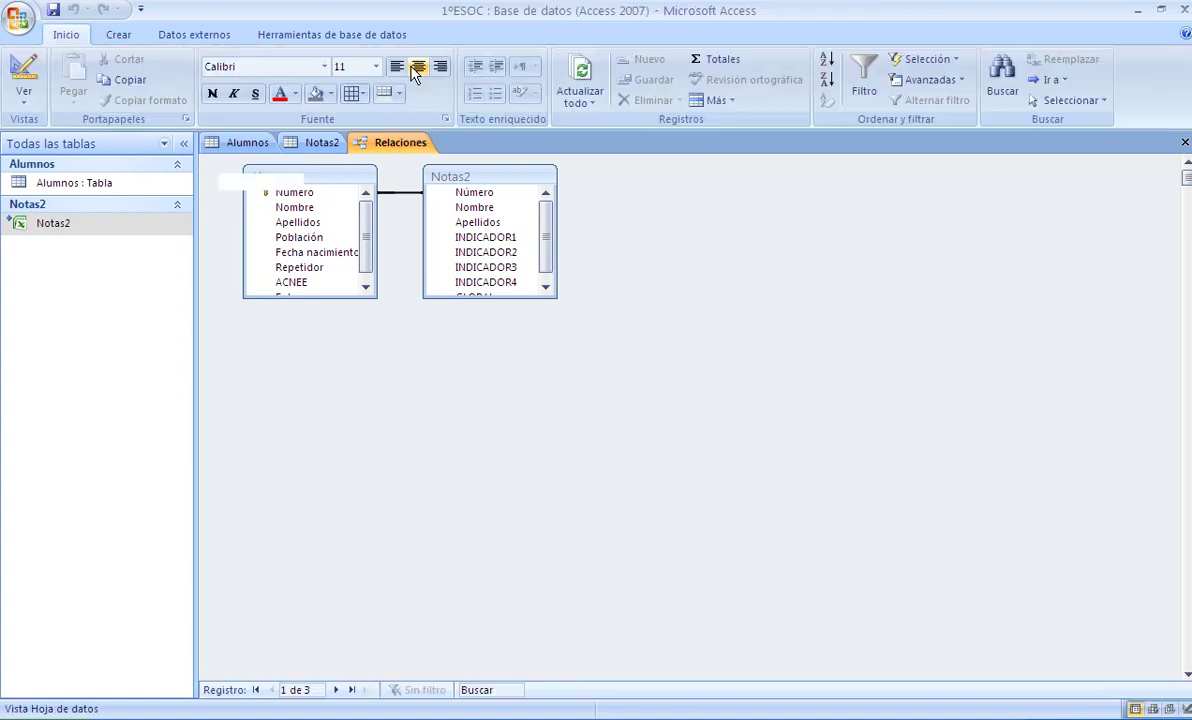